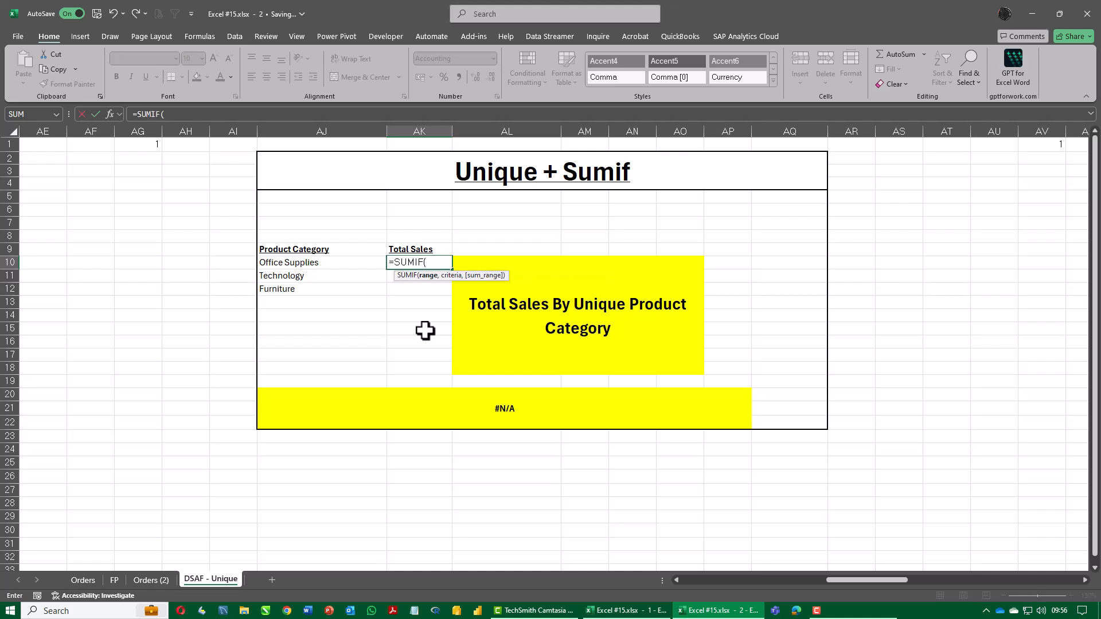
Give the SUMIF formula in AK10 the range Product_Category and the criteria UNIQUE(Product_Category).
type("prof")
key("Down")
key("Tab")
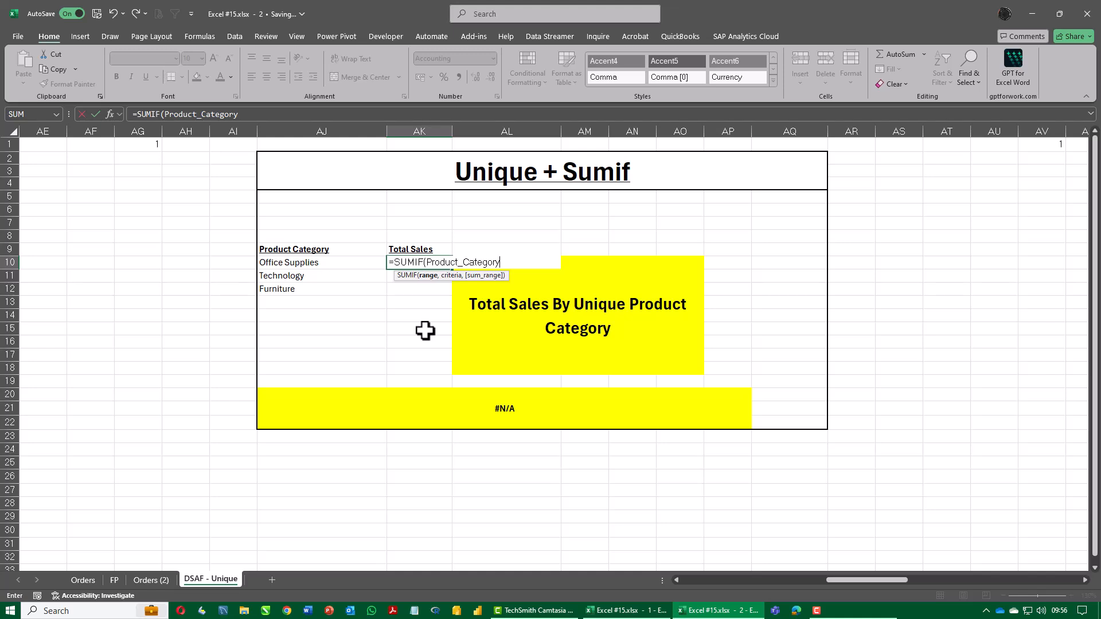
type(",uni")
key("Down")
key("Down")
key("Tab")
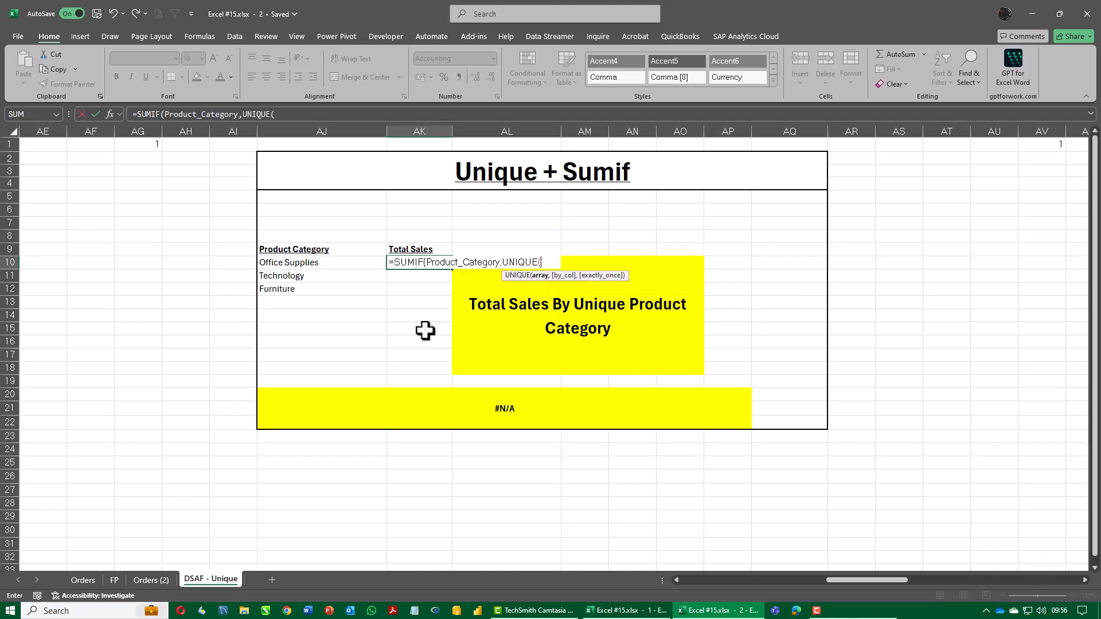
type("pro")
key("Down")
key("Down")
key("Down")
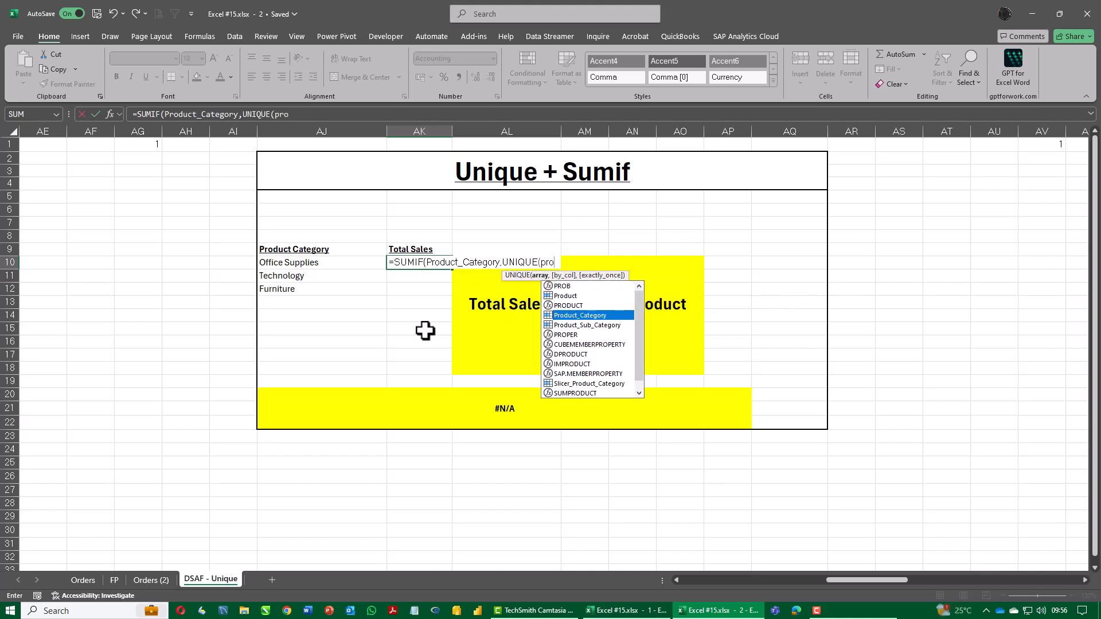
key("Tab")
type(")")
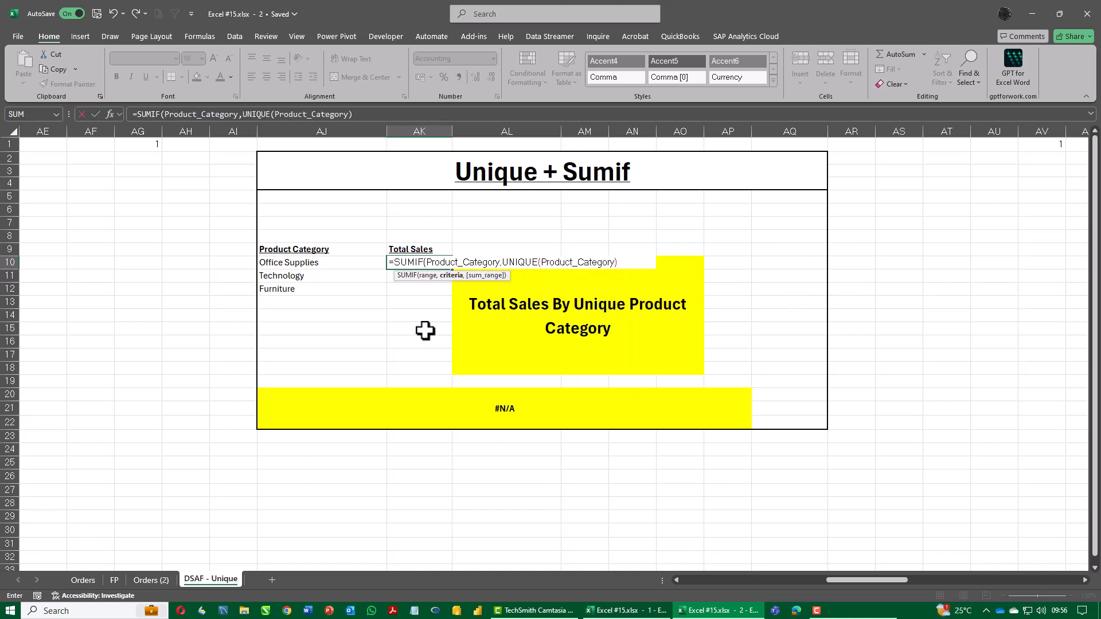
Complete the SUMIF formula with Sales as the sum range and enter it in AK10.
type(",")
type("Sa")
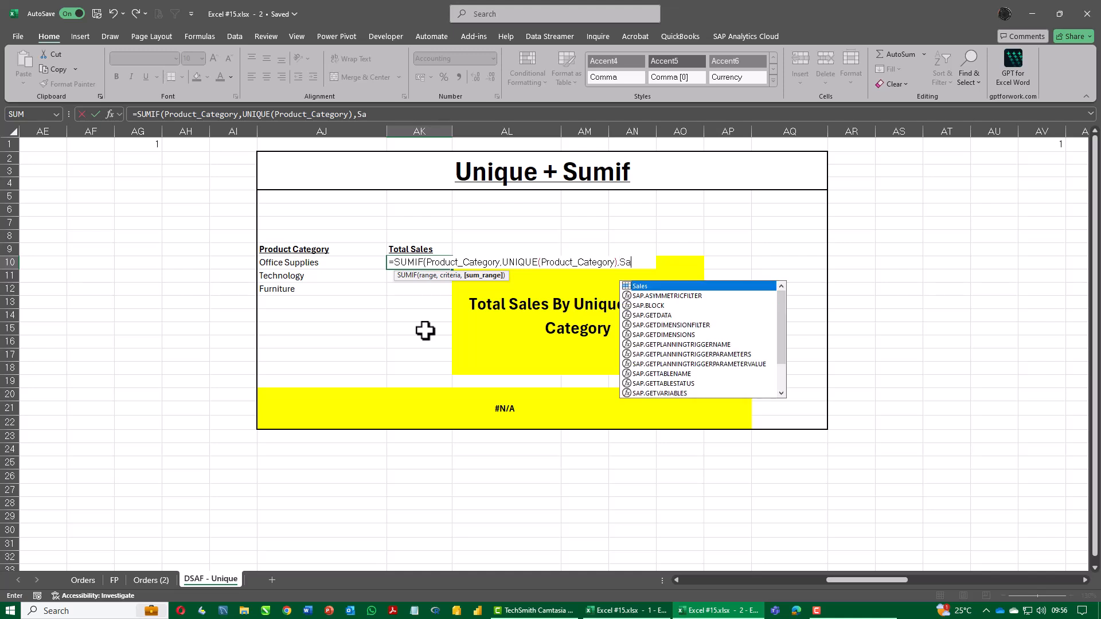
key("Tab")
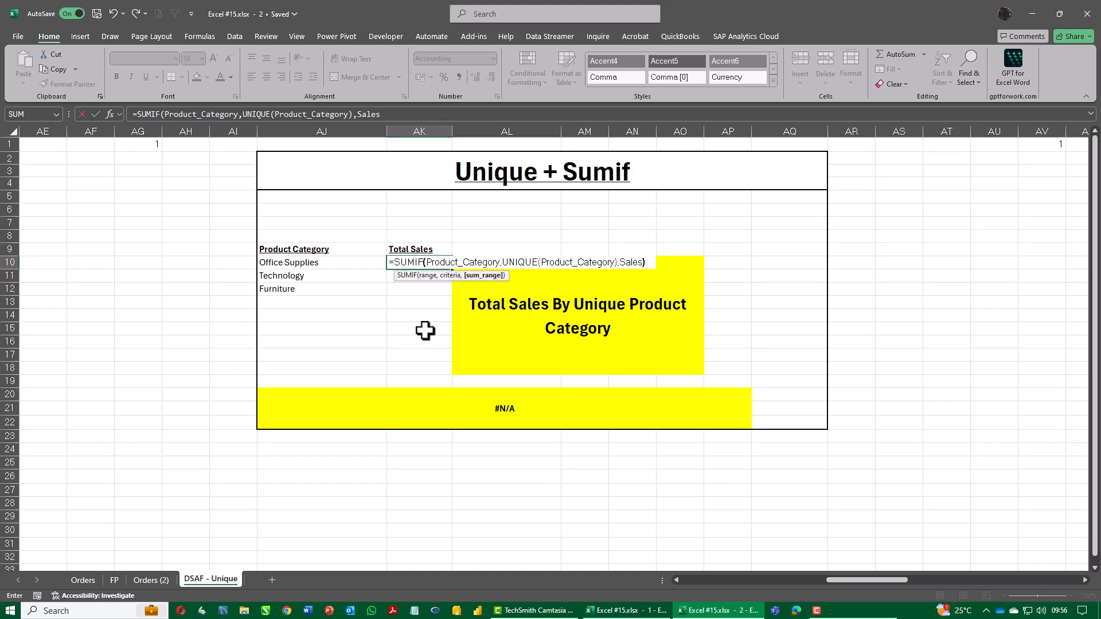
type(")")
key("ctrl+Return")
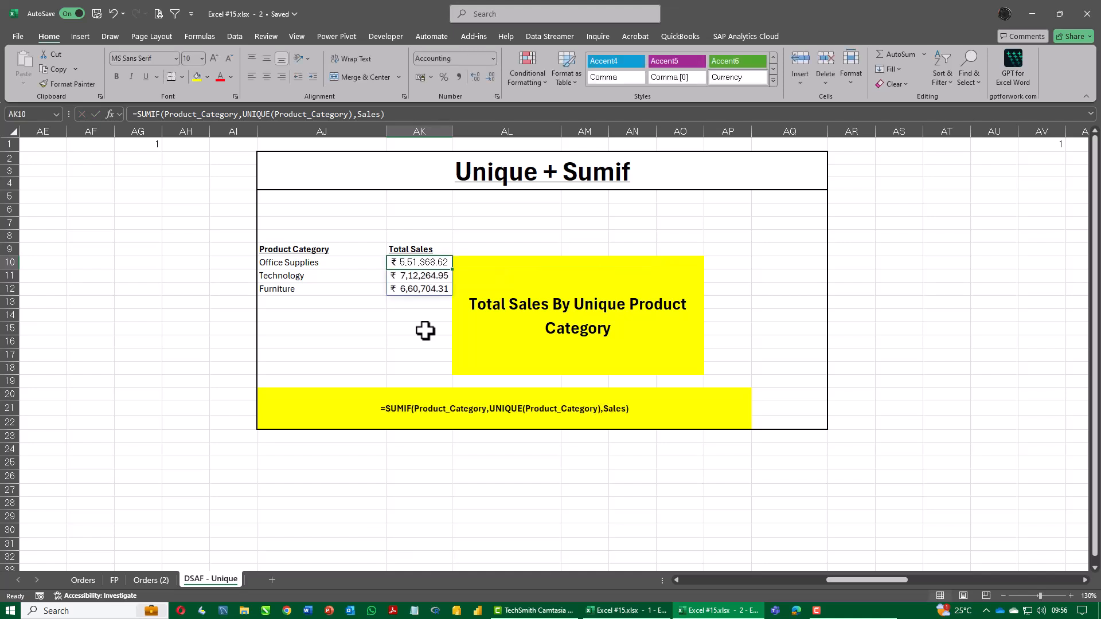
Review the UNIQUE formula in AJ10 and the SUMIF formula in AK10.
key("Left")
key("F2")
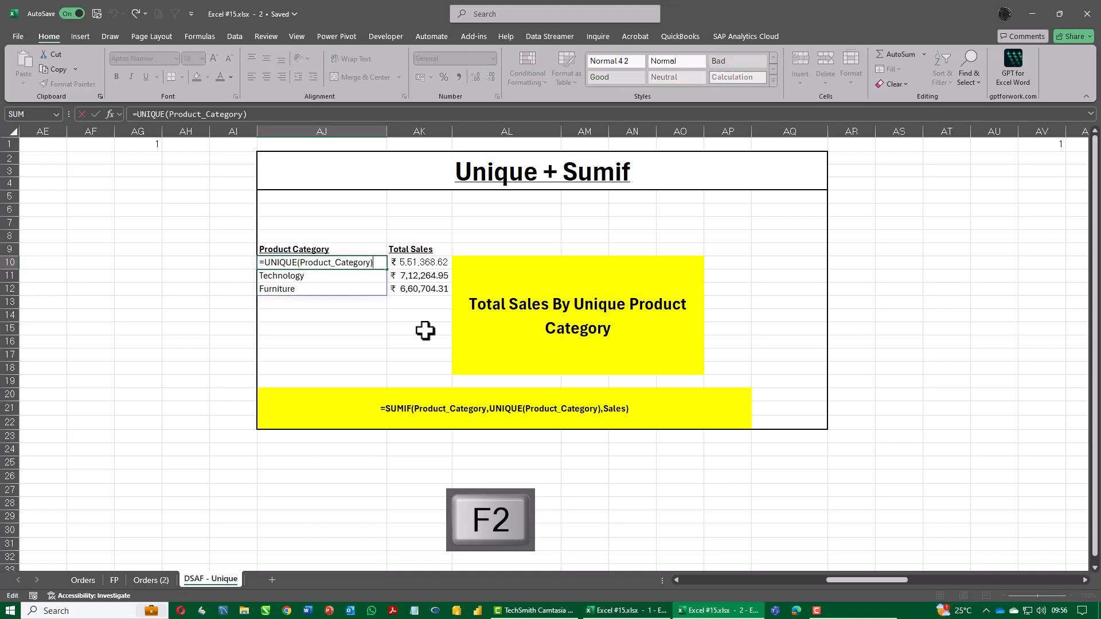
key("Tab")
key("F2")
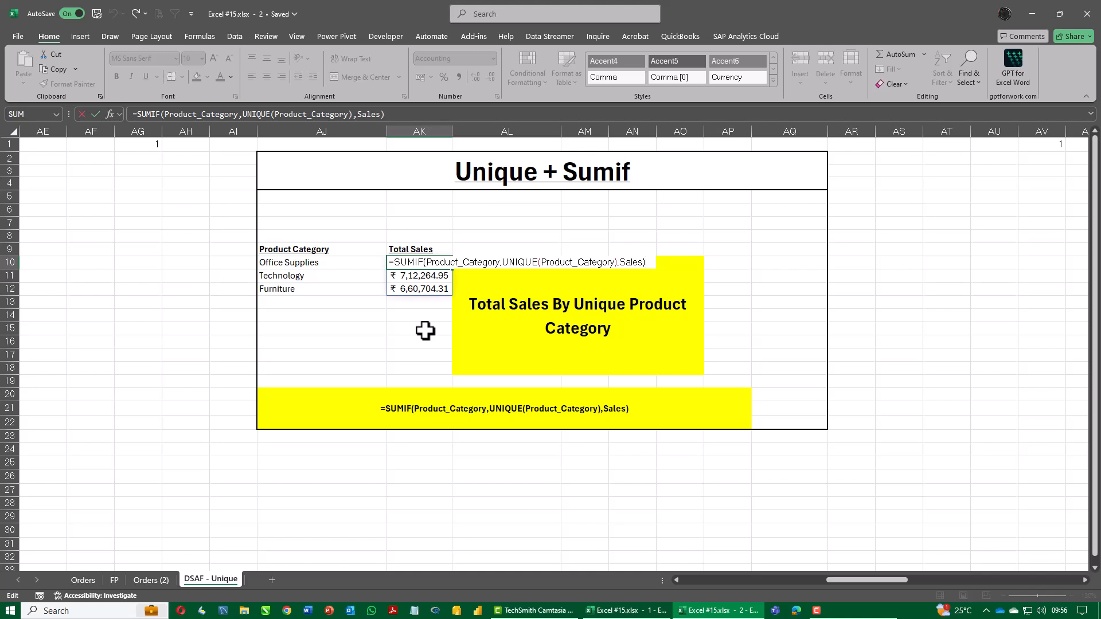
key("Return")
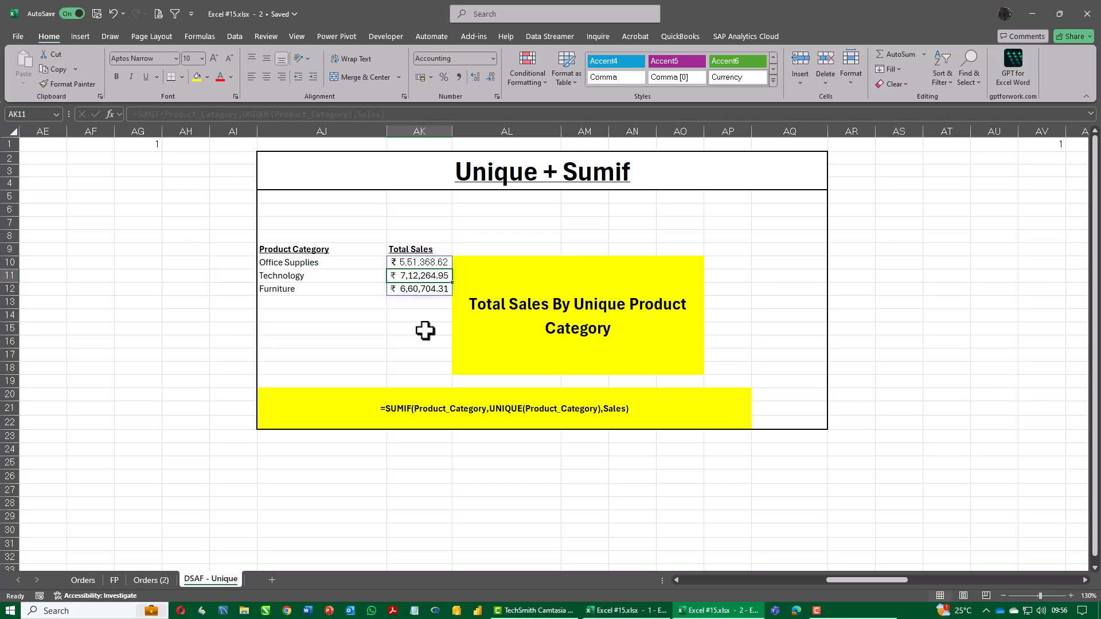
Compare the Furniture sales subtotal on the Orders (2) sheet with its Total Sales figure on DSAF - Unique, using both workbook windows.
left_click(153, 581)
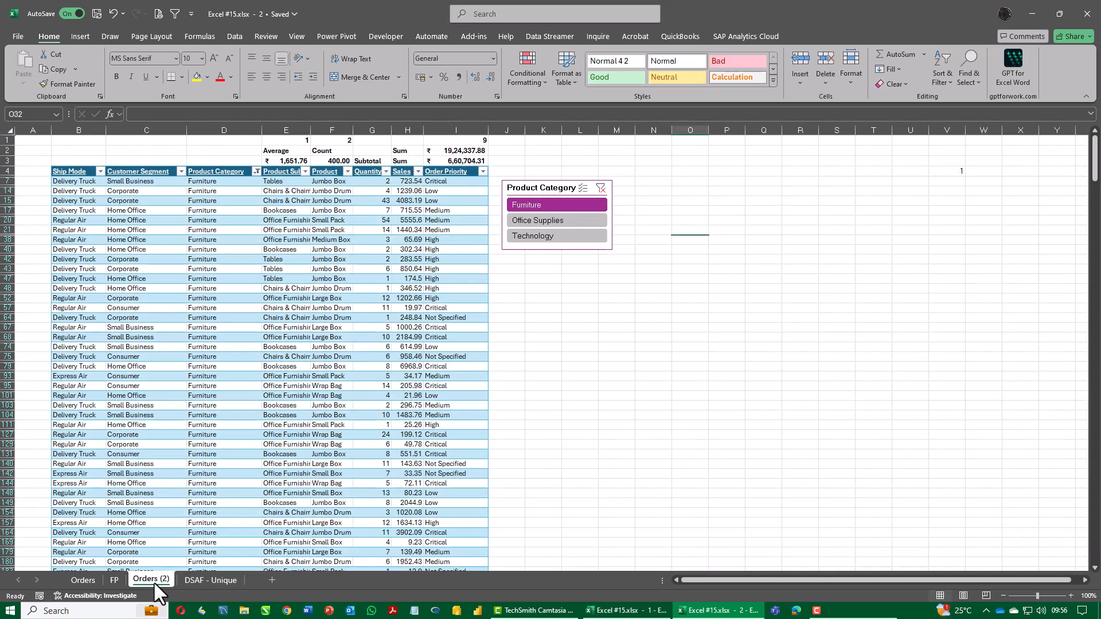
scroll(562, 495, "up", 6, "ctrl")
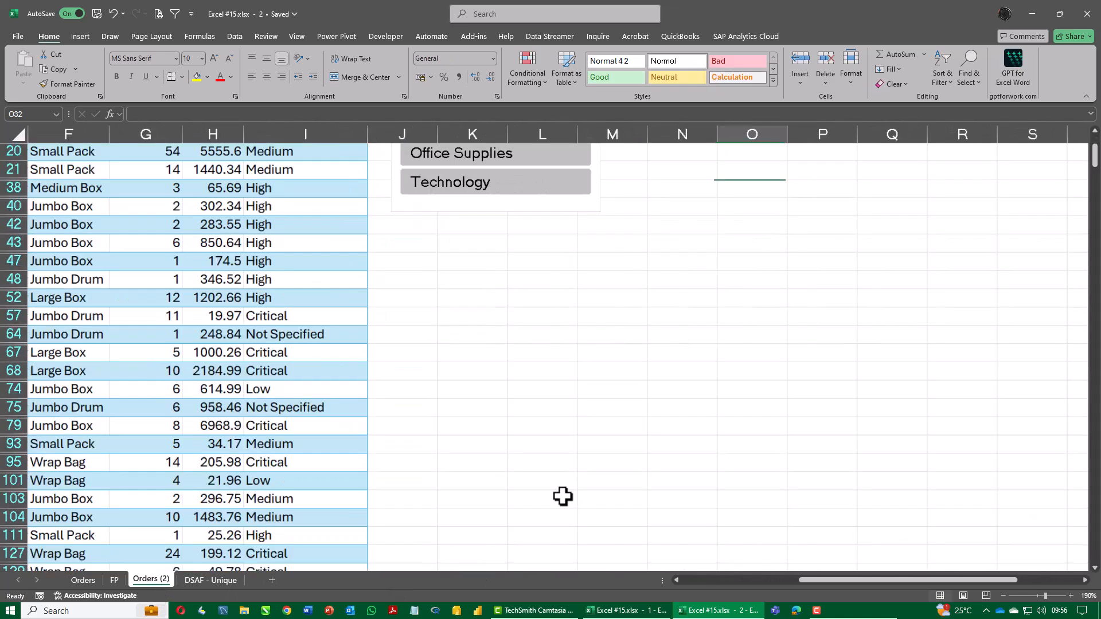
left_click_drag(877, 581, 799, 588)
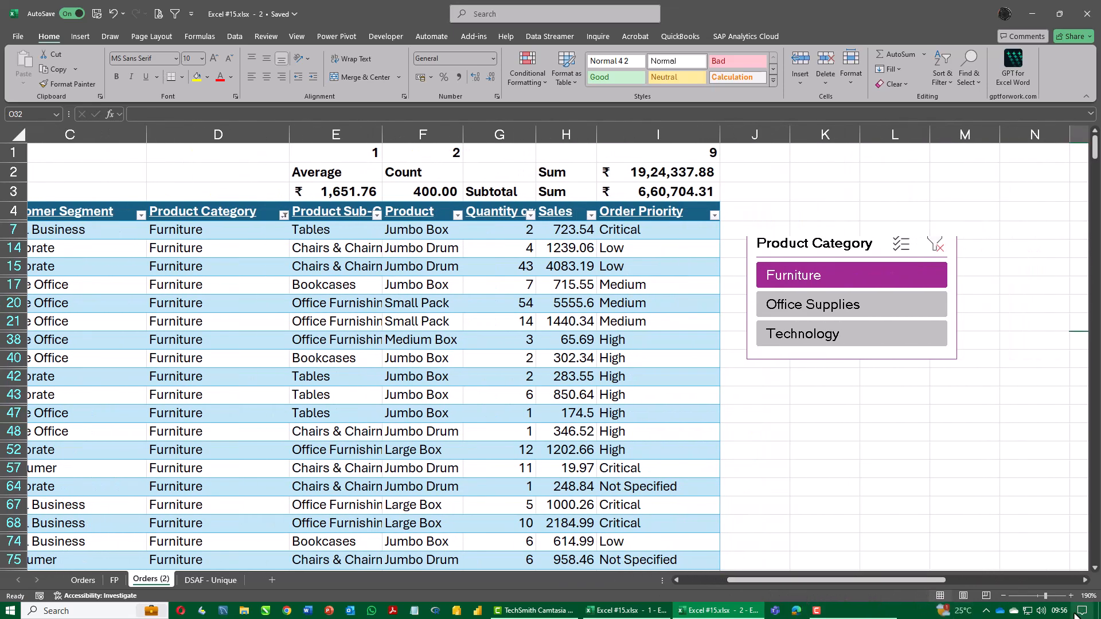
left_click(225, 582)
left_click(630, 611)
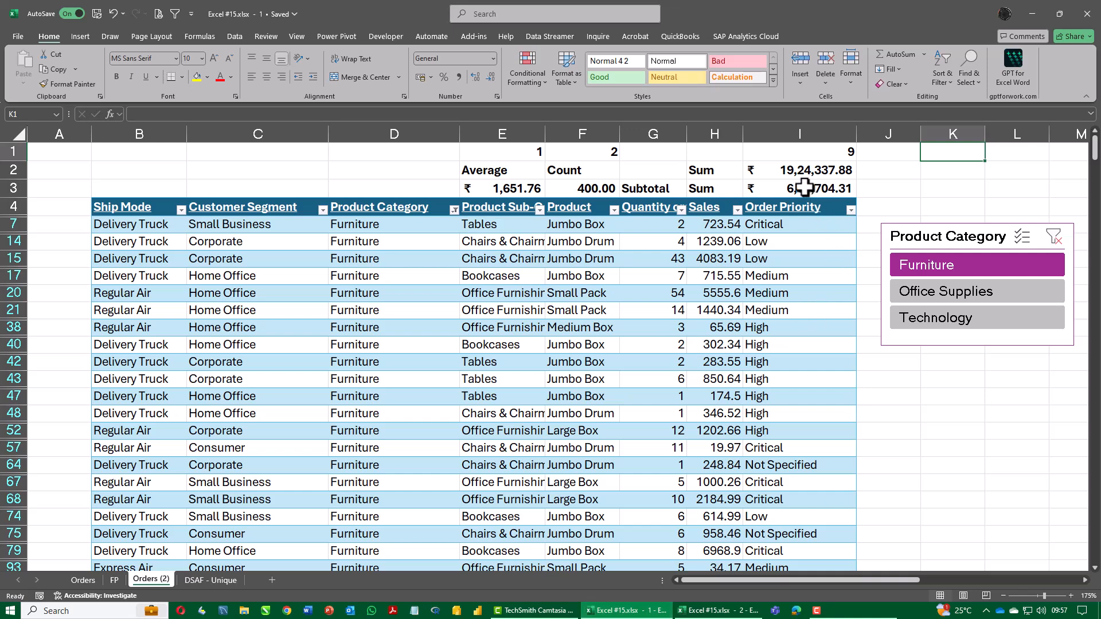
key("alt+Tab")
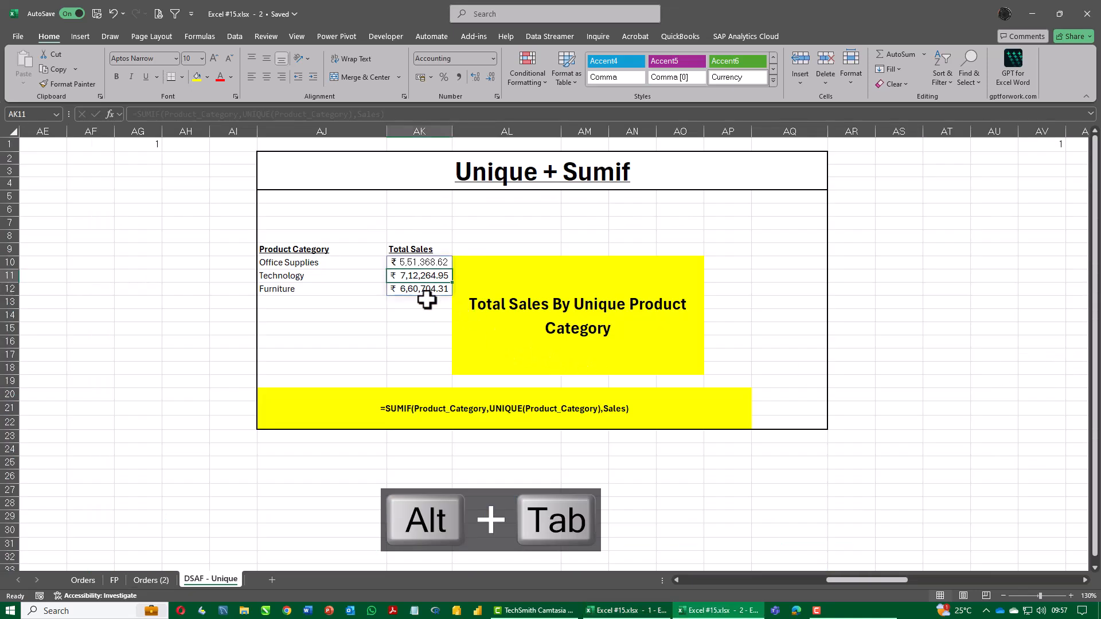
key("alt+Tab")
Filter the Orders (2) table by Office Supplies and by Technology, checking each sales subtotal against the Total Sales list.
left_click(936, 290)
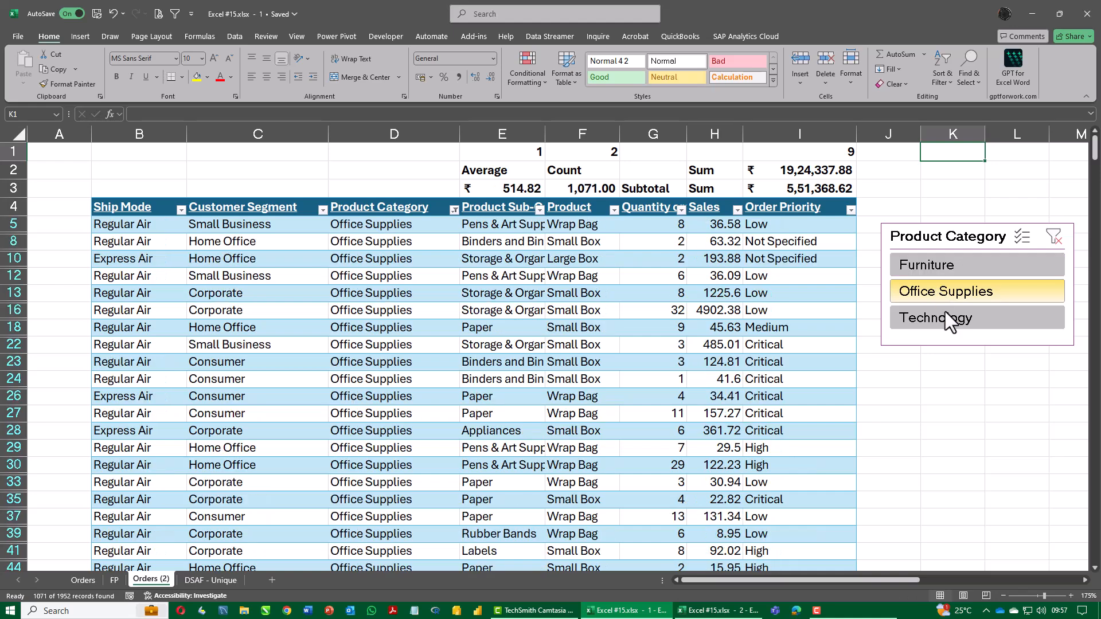
key("alt+Tab")
key("alt+Tab")
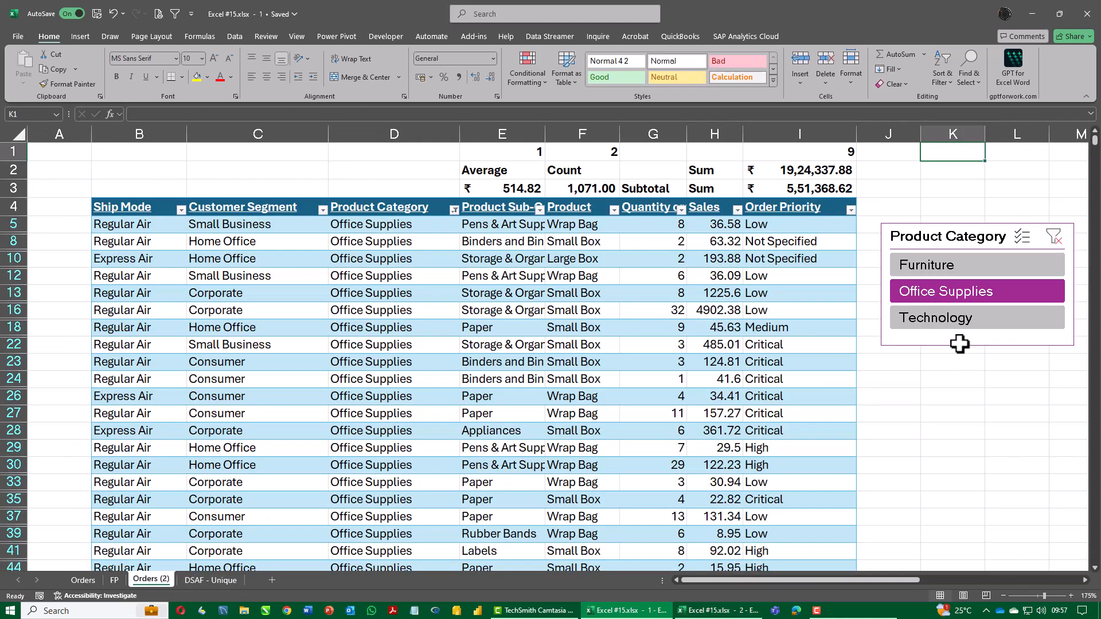
left_click(936, 320)
key("alt+Tab")
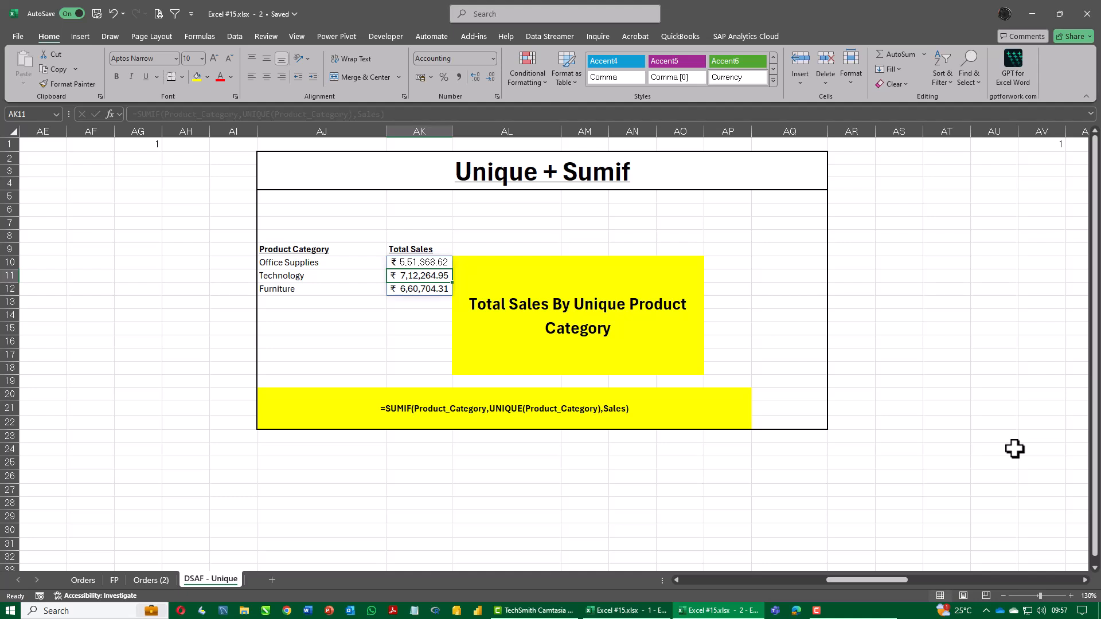
Enter =UNIQUE(Product_Category) in BC10, below the Product Category heading of the Unique + Countif section.
left_click(1050, 144)
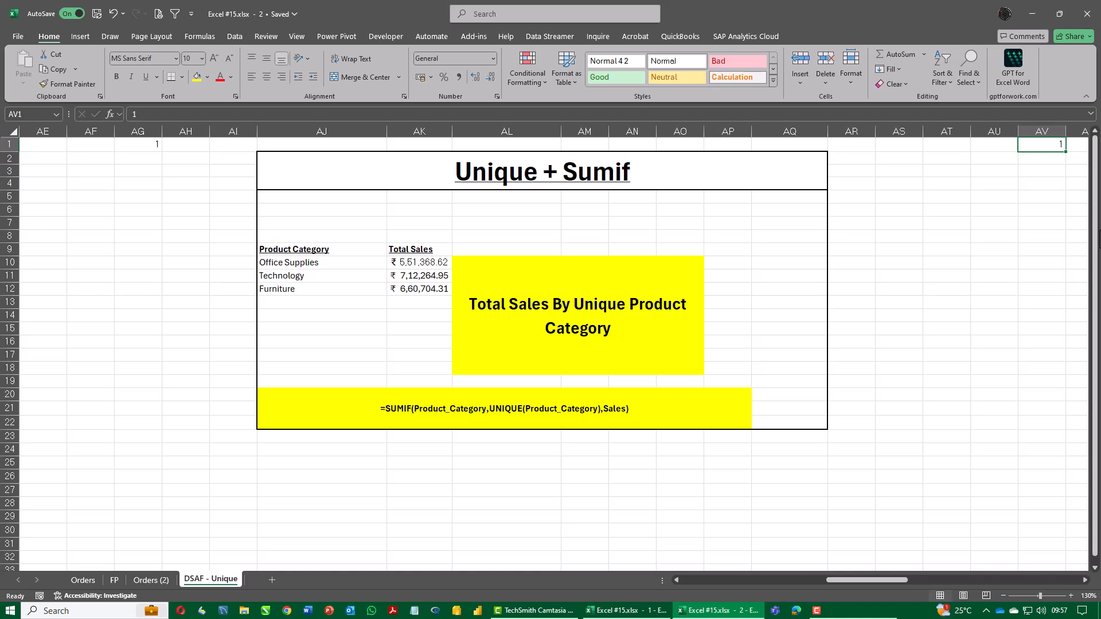
key("ctrl+Right")
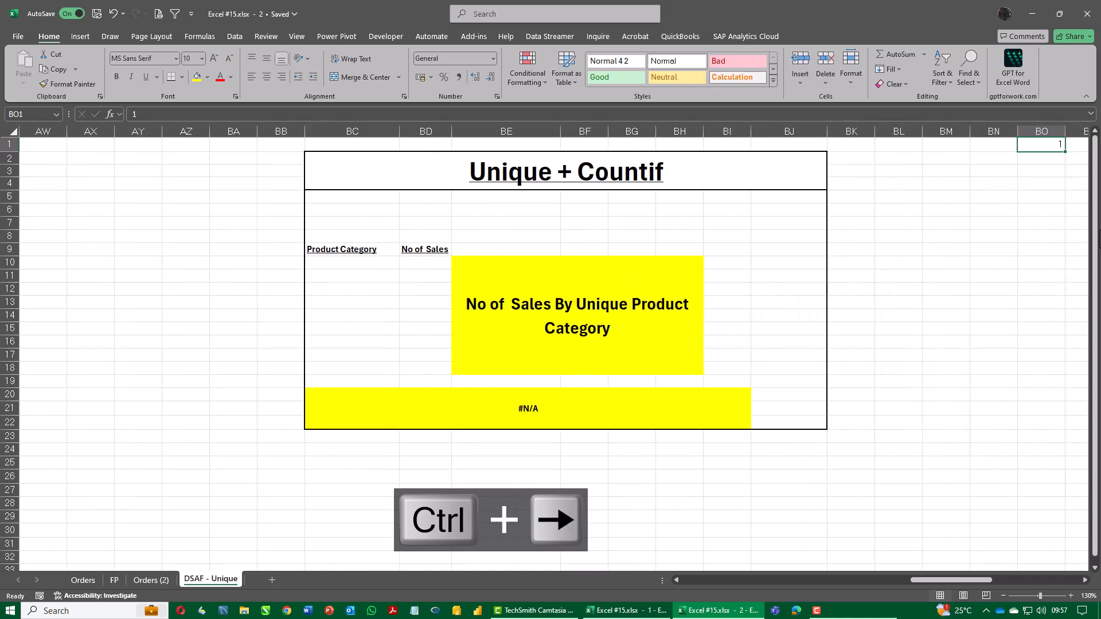
key("Left")
key("Down")
key("Down")
key("Down")
key("Down")
key("Down")
key("Down")
key("Down")
key("Down")
key("Left")
key("Left")
key("Left")
key("Left")
key("Left")
key("Left")
key("Left")
key("Left")
key("Left")
key("Left")
key("Left")
key("Left")
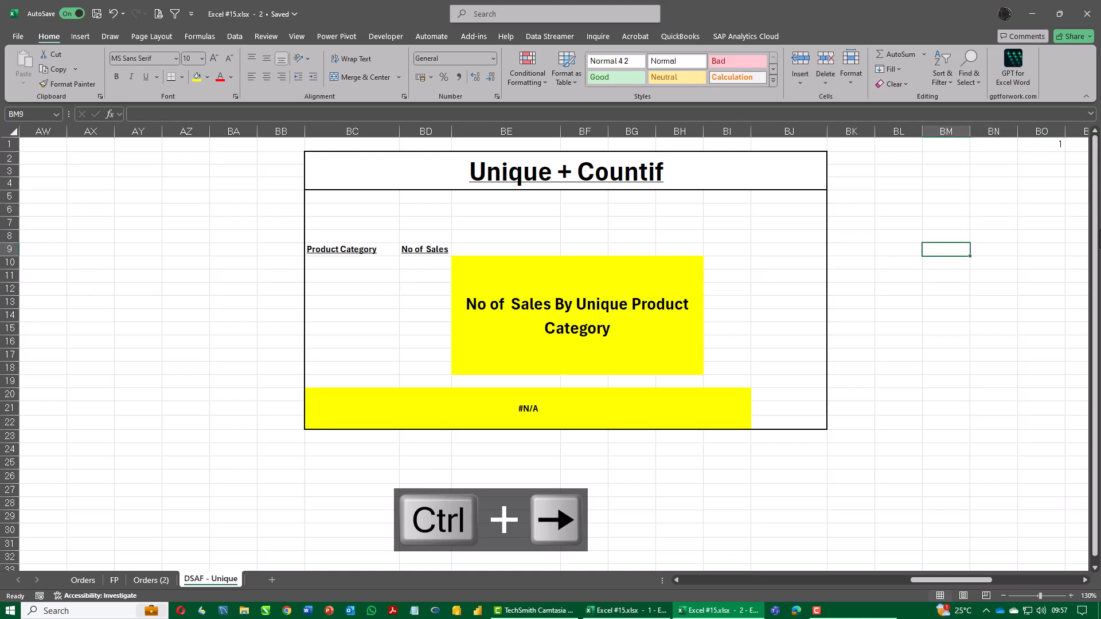
key("Down")
key("Right")
type("=")
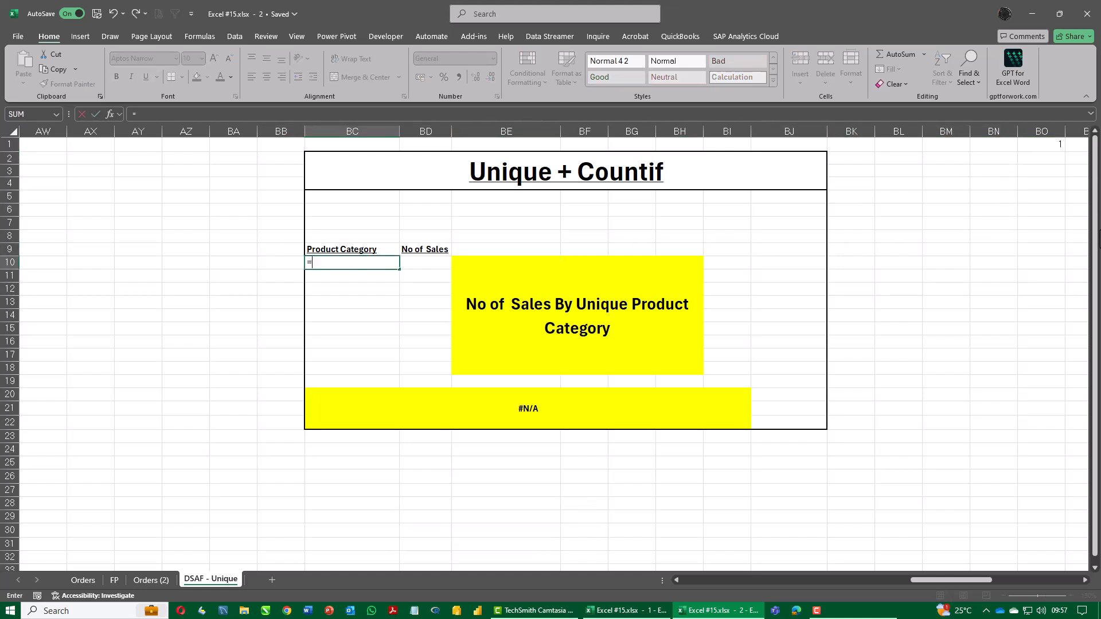
type("uni")
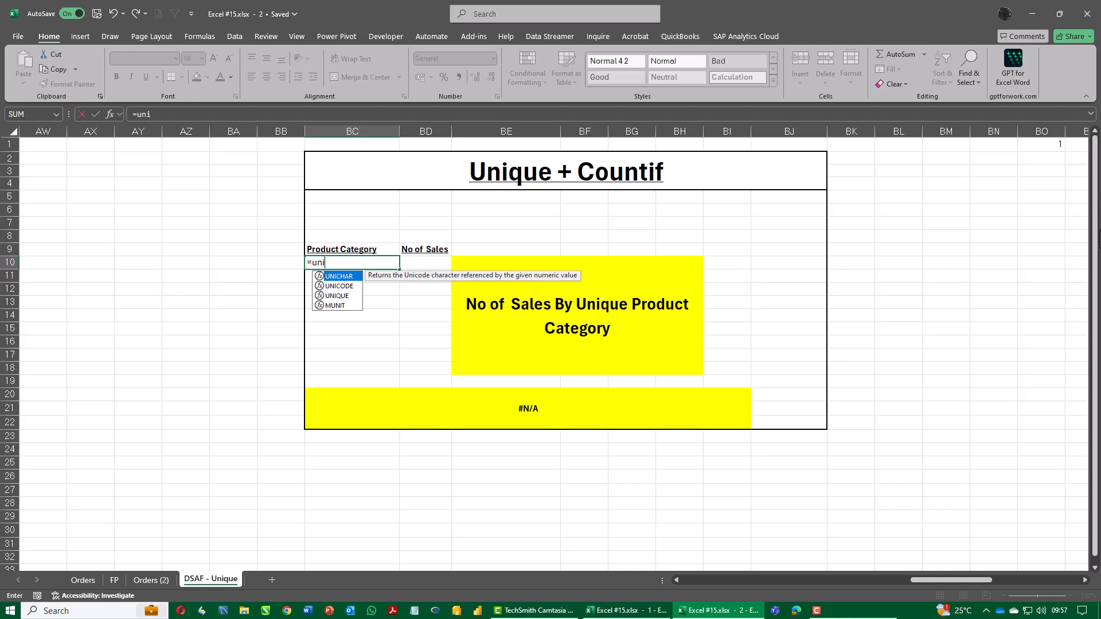
key("Down")
key("Down")
key("Tab")
type("p")
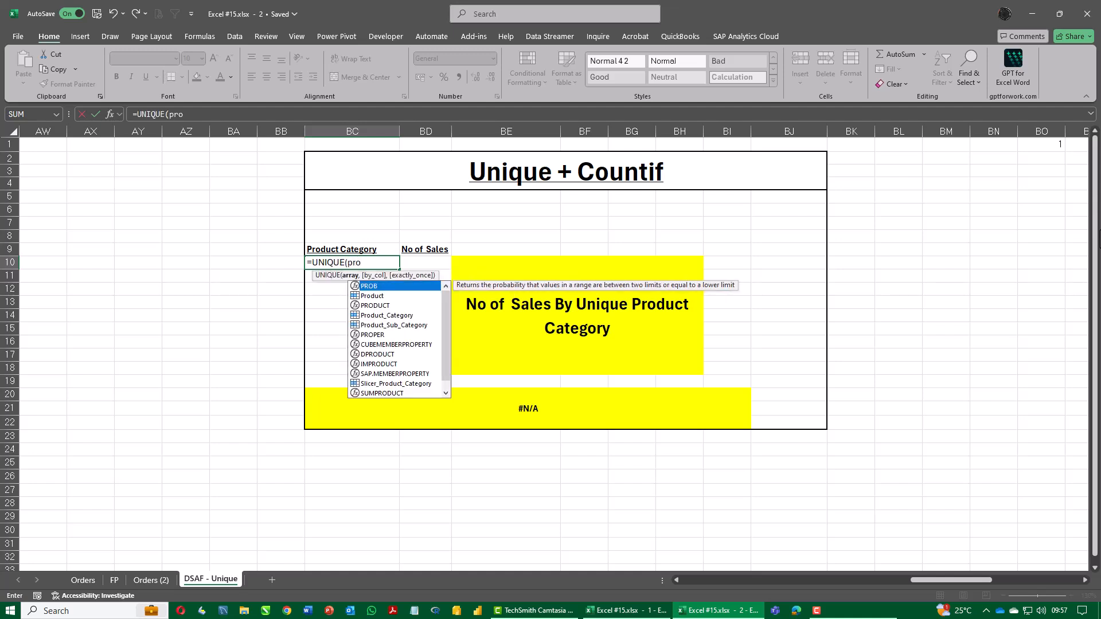
key("Down")
key("Down")
key("Tab")
type(")")
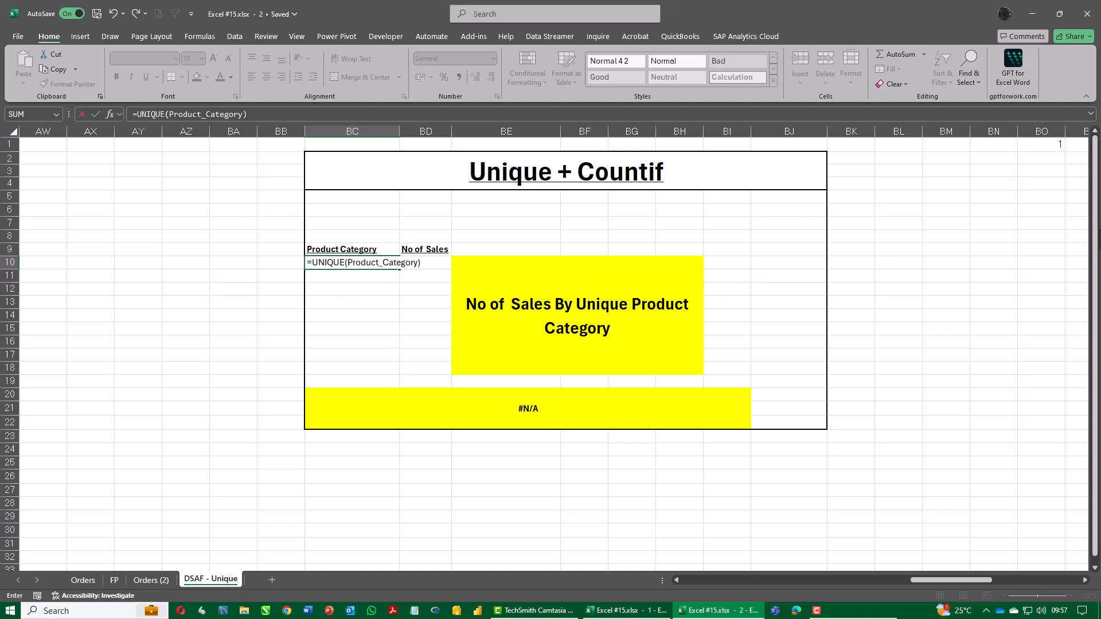
key("ctrl+Return")
Begin a COUNTIF formula in BD10 under No of Sales, using the spilled category list BC10# as the range.
key("Right")
type("=coun")
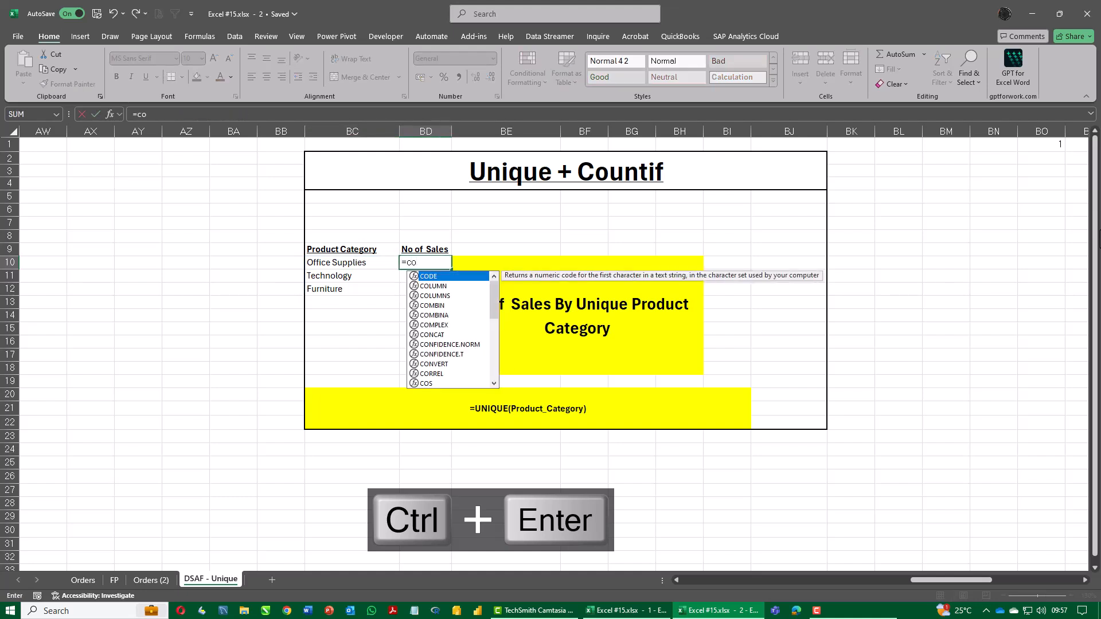
key("Down")
key("Down")
key("Down")
key("Tab")
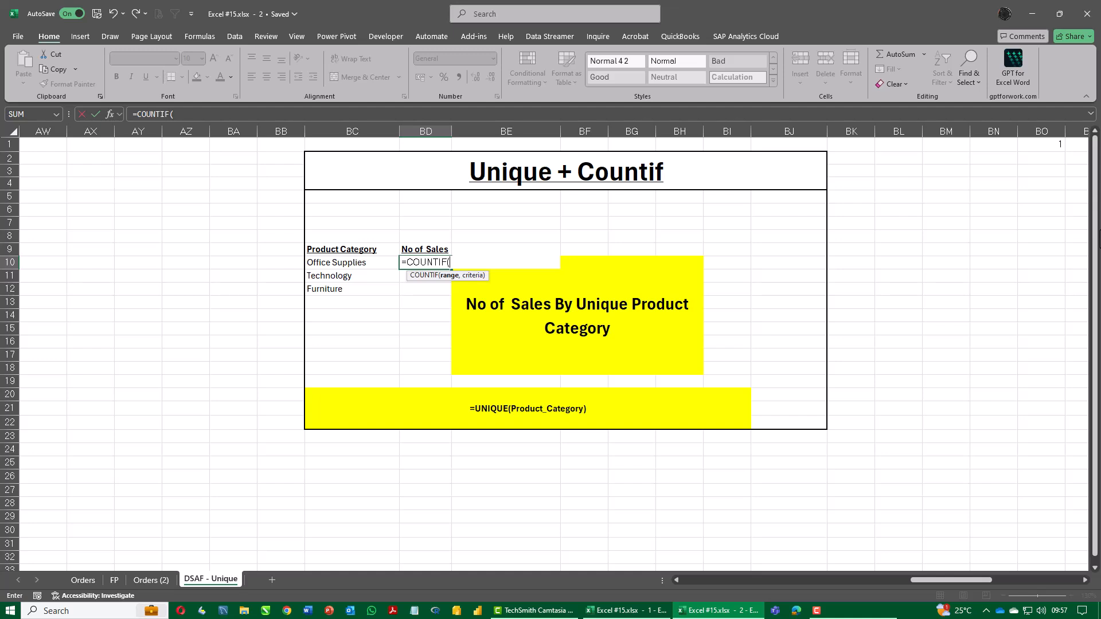
key("Left")
key("ctrl+shift+Down")
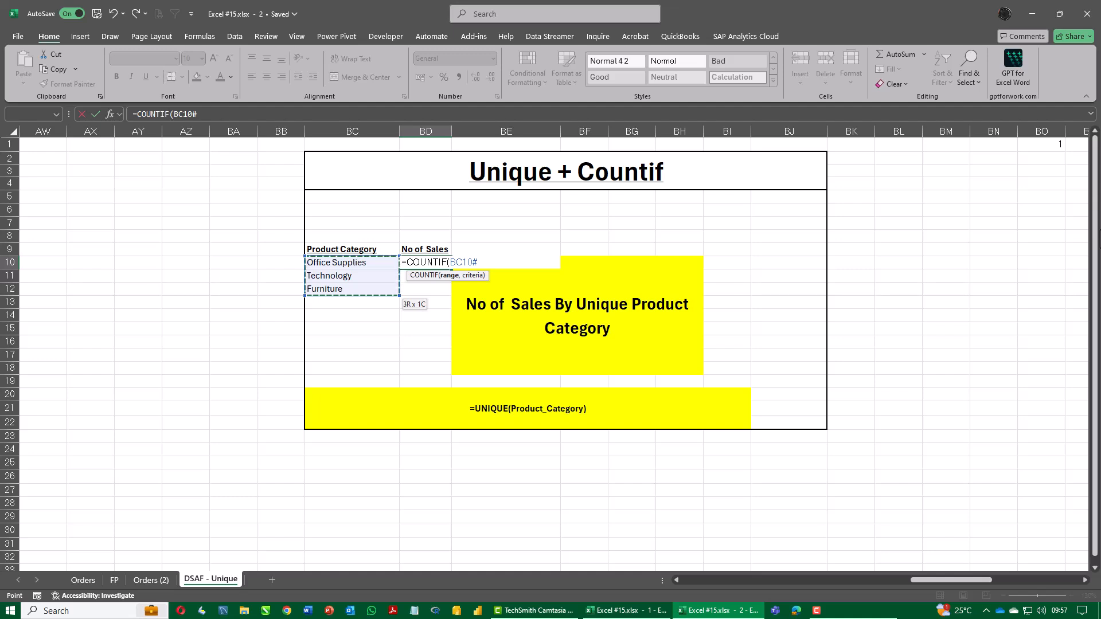
type(",")
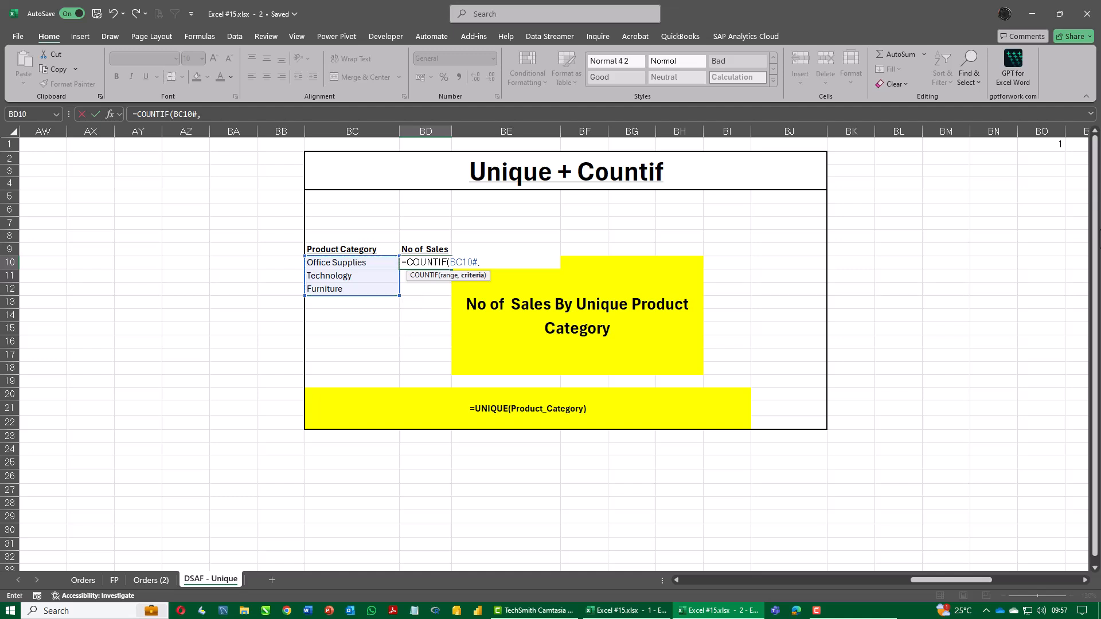
Set UNIQUE(Product_Category) as the COUNTIF criteria and enter the formula in BD10, accepting the closing-parenthesis correction.
type("uni")
key("Down")
key("Down")
key("Tab")
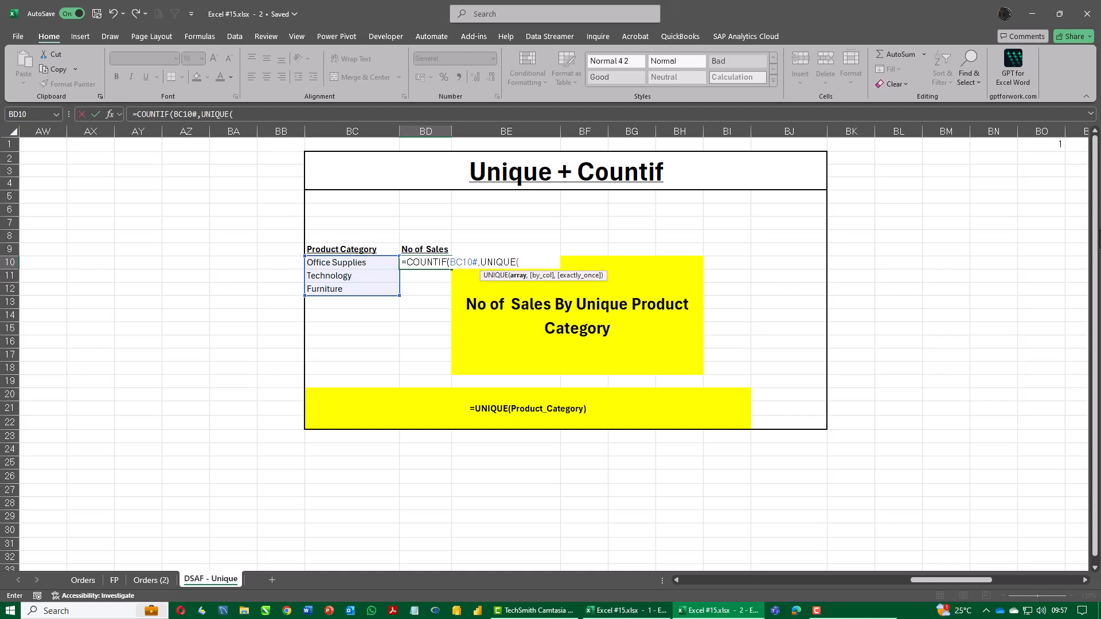
type("p")
key("Down")
key("Down")
key("Down")
key("Tab")
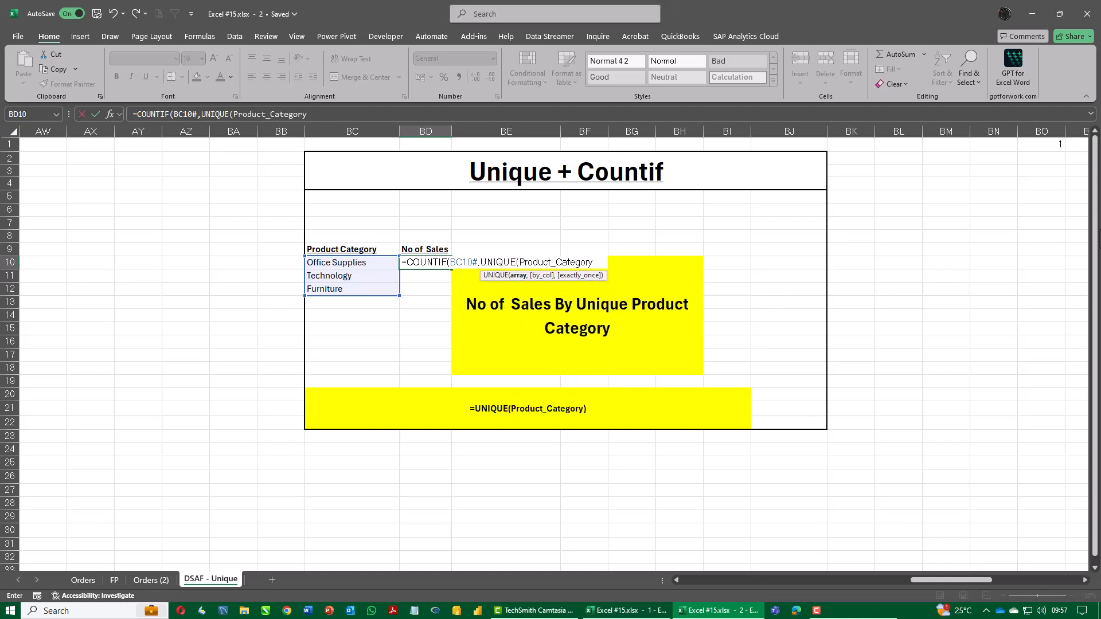
type(")")
key("Return")
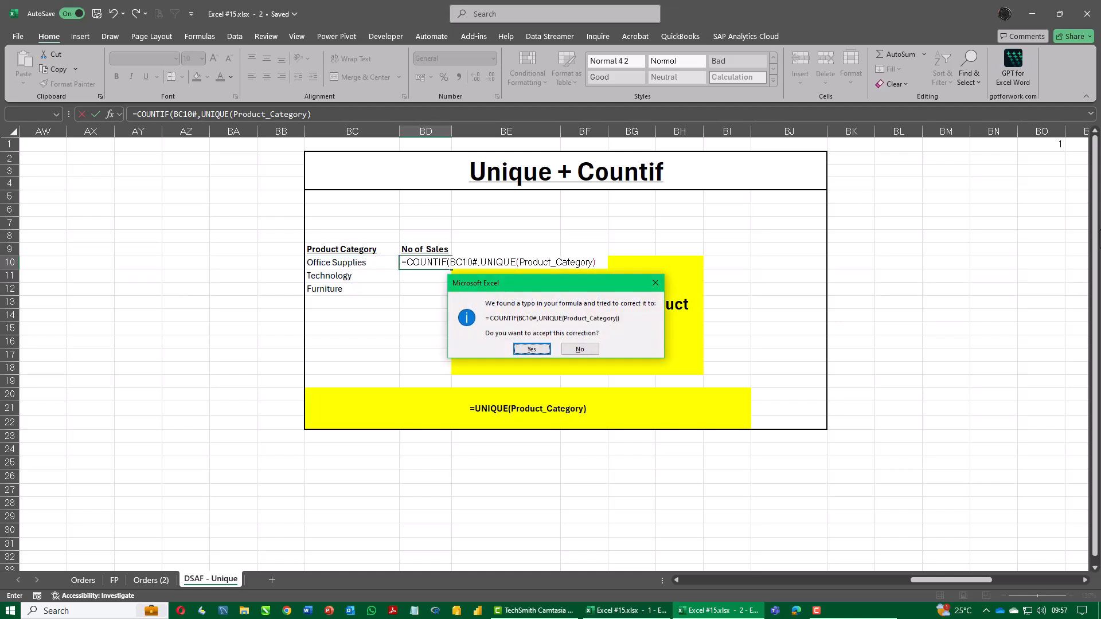
key("Return")
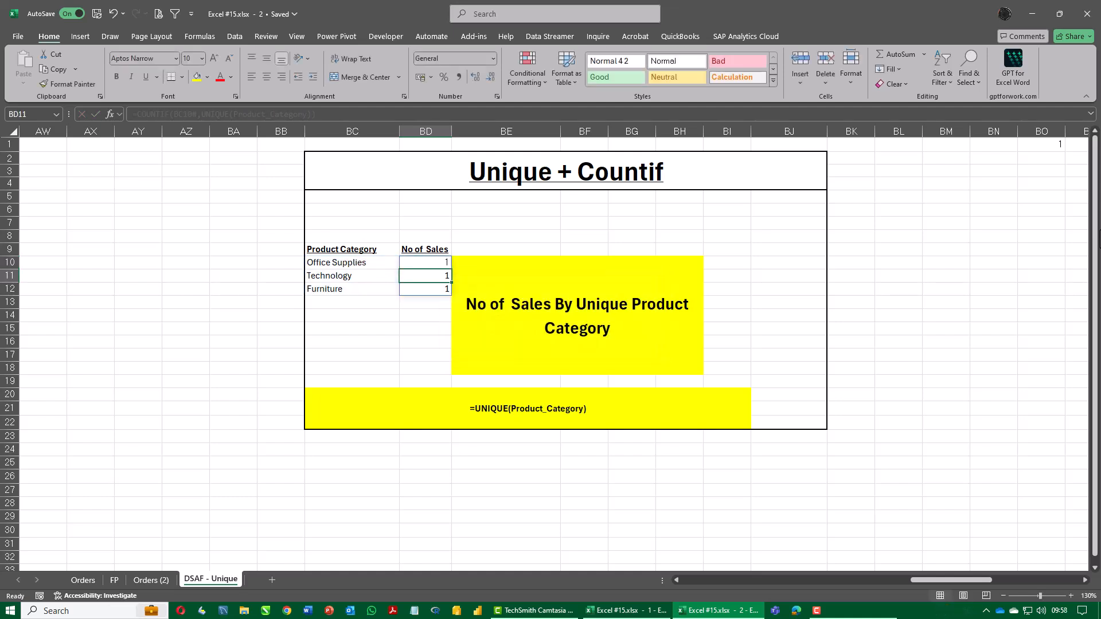
Inspect the range and criteria of the COUNTIF formula in BD10.
key("Up")
key("F2")
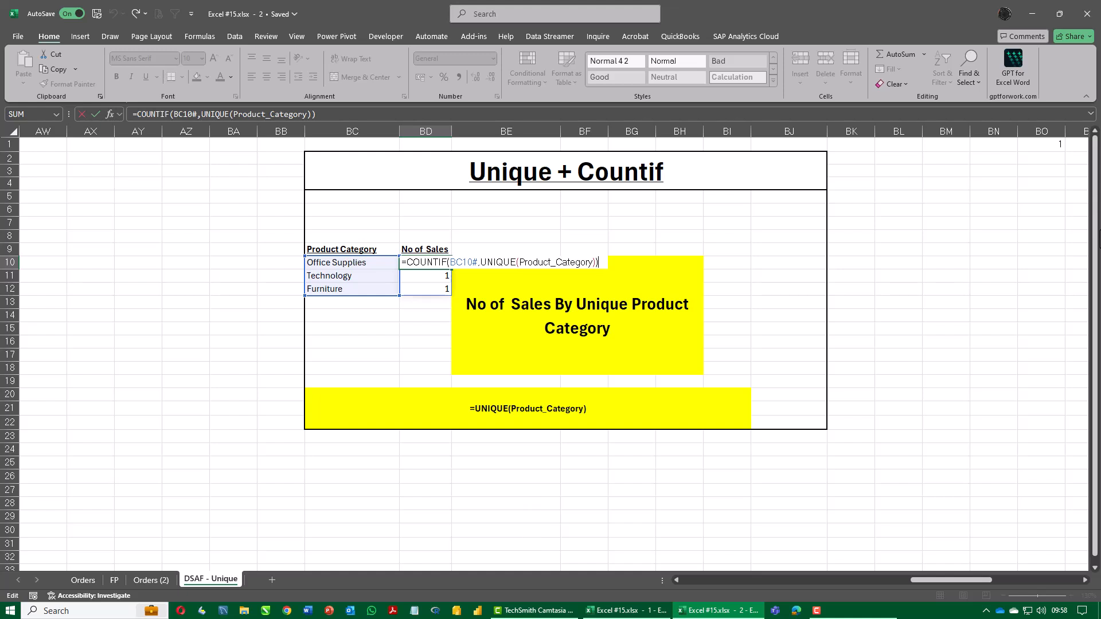
key("Escape")
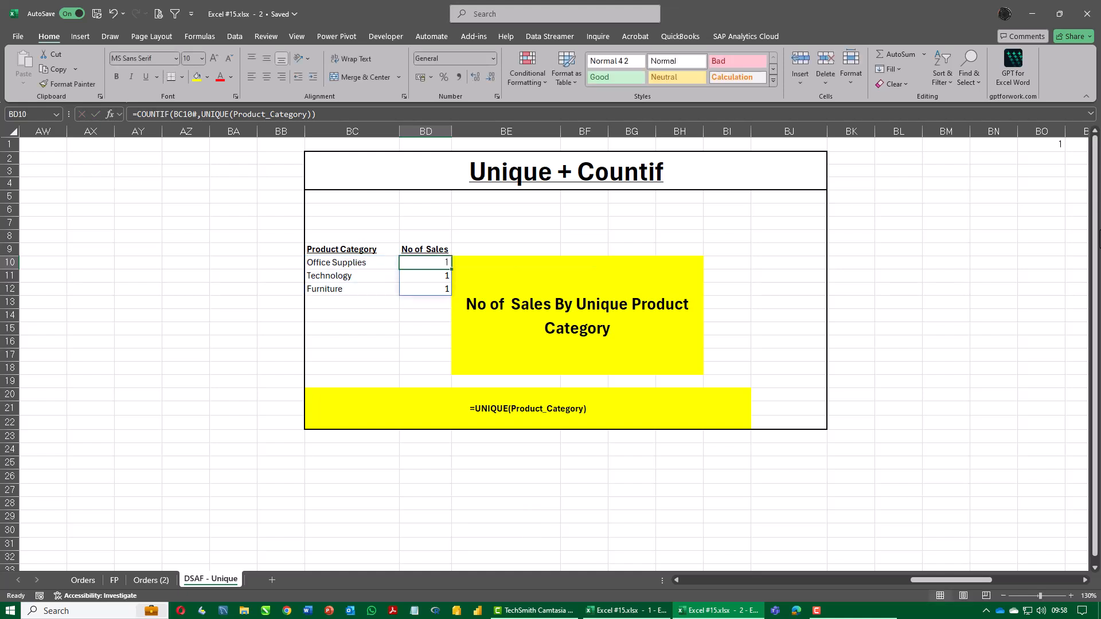
Clear the No of Sales formula in BD10 and begin a new COUNTIF there with Product_Category as the range.
key("ctrl+shift+Down")
key("Delete")
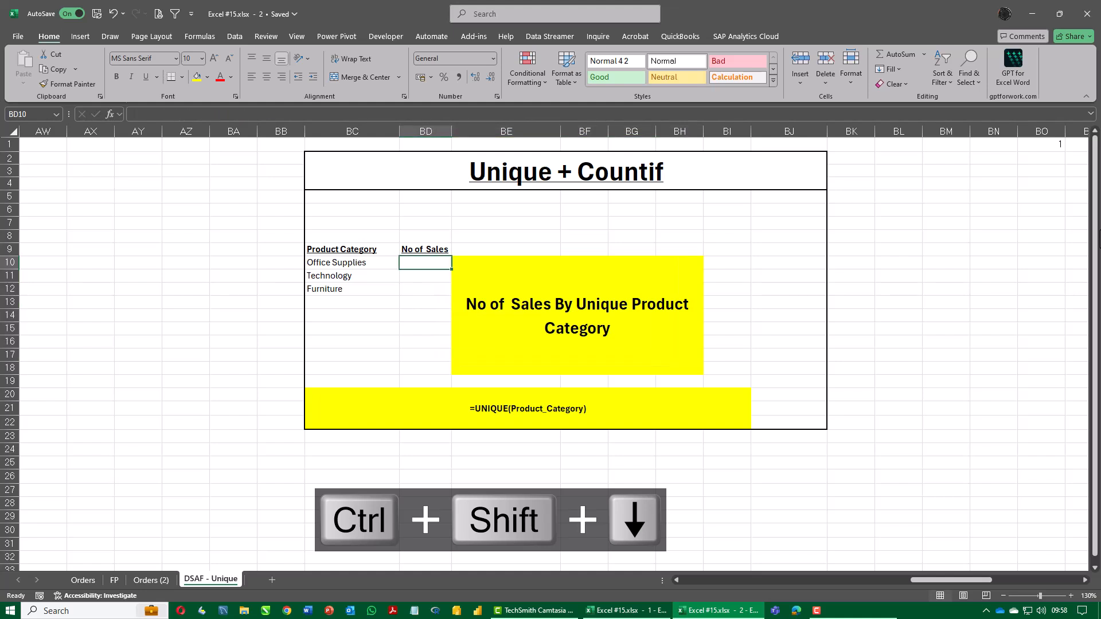
type("=count")
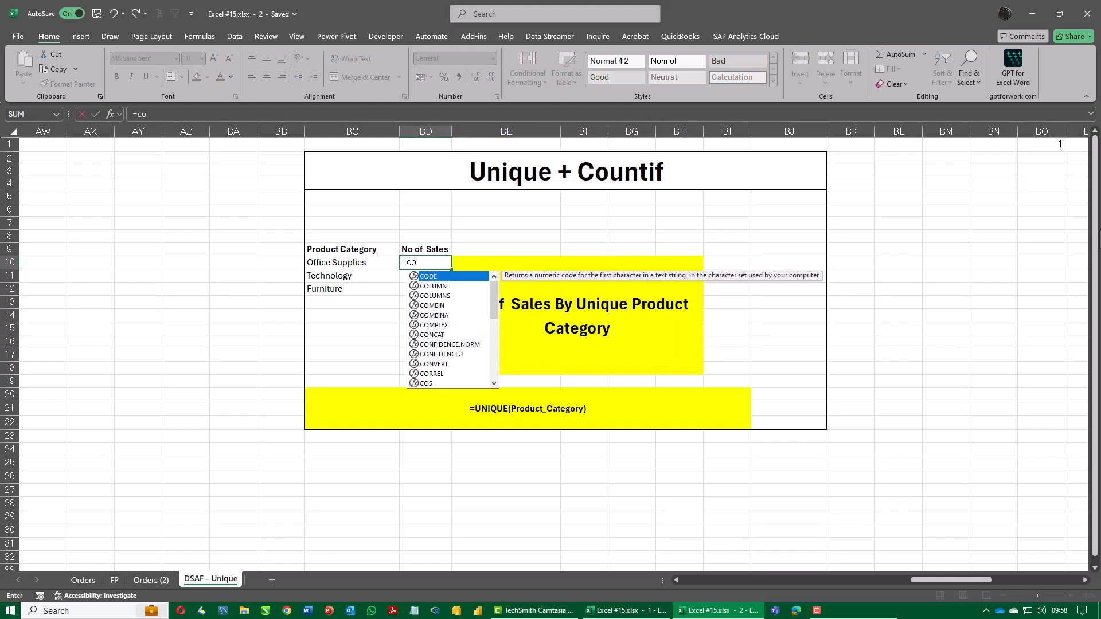
key("Down")
key("Down")
key("Tab")
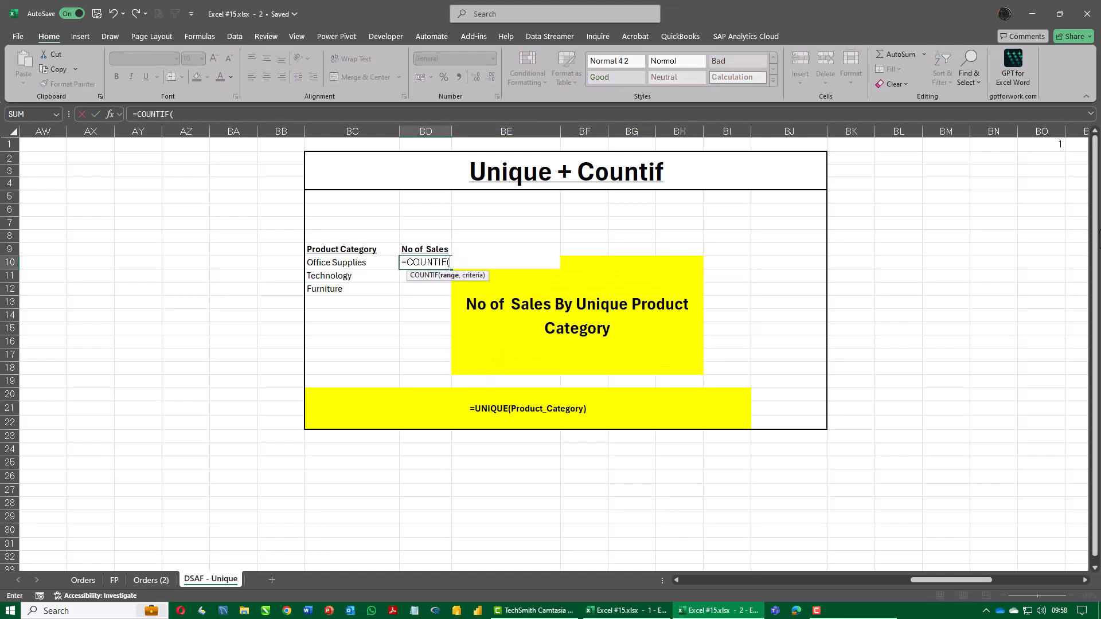
type("pro")
key("Down")
key("Tab")
type(",")
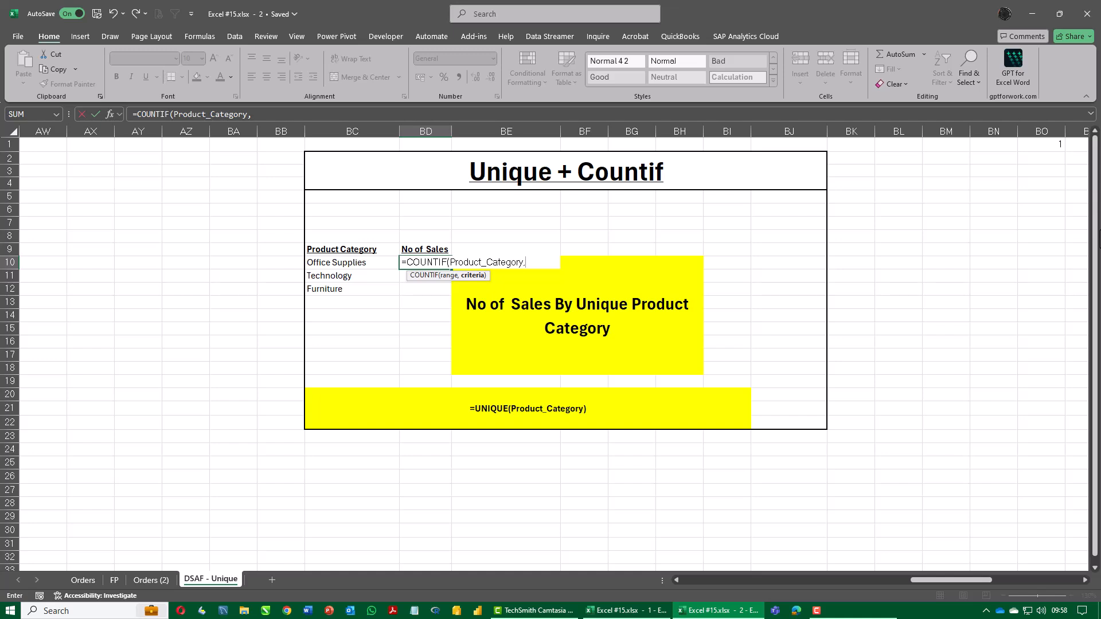
Set UNIQUE(Product_Category) as the COUNTIF criteria and enter the formula in BD10.
type("pe")
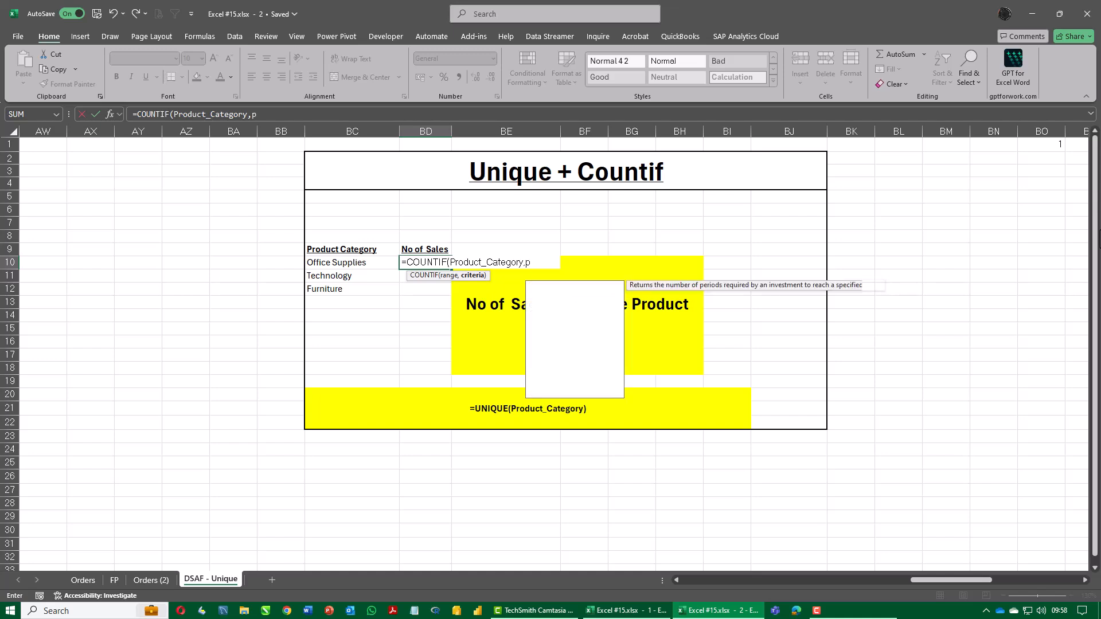
key("BackSpace")
key("BackSpace")
type("uni")
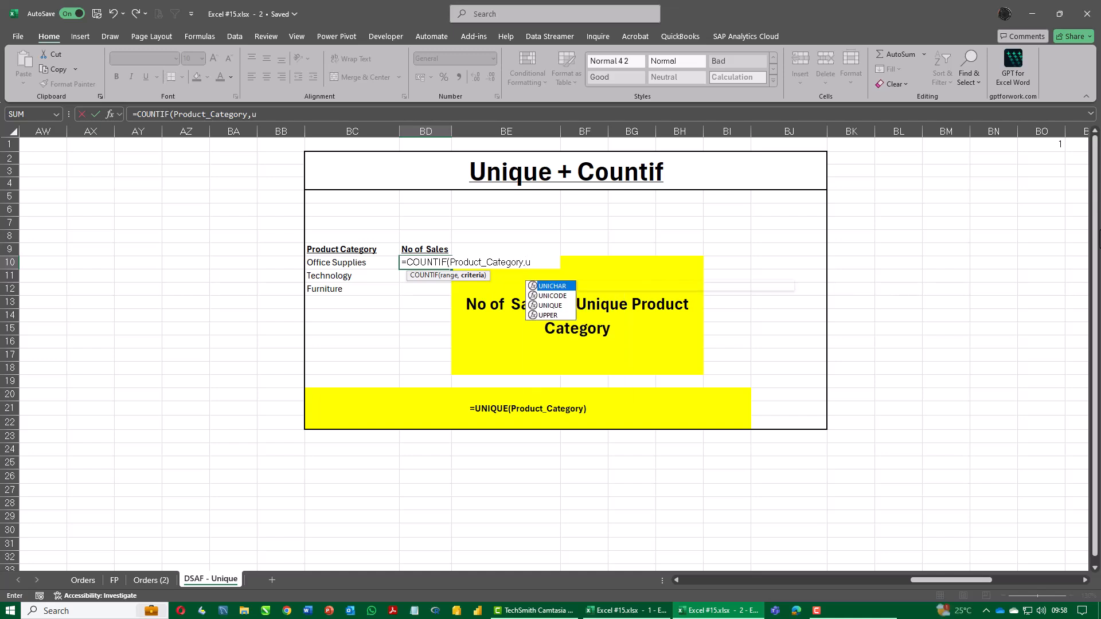
key("Down")
key("Down")
key("Tab")
type("Product_Category")
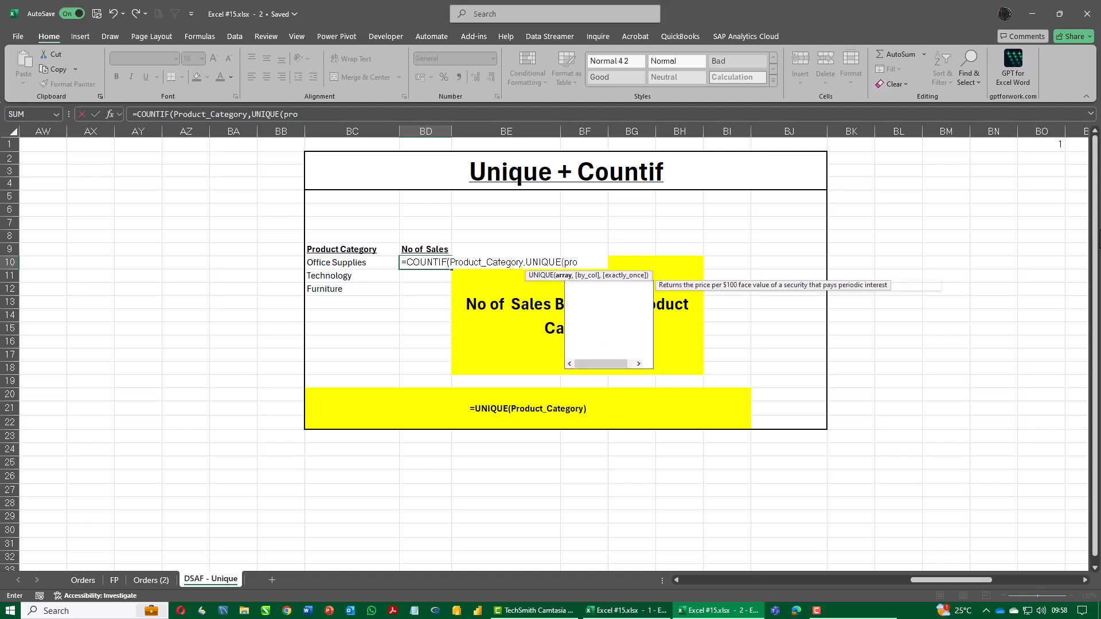
key("Tab")
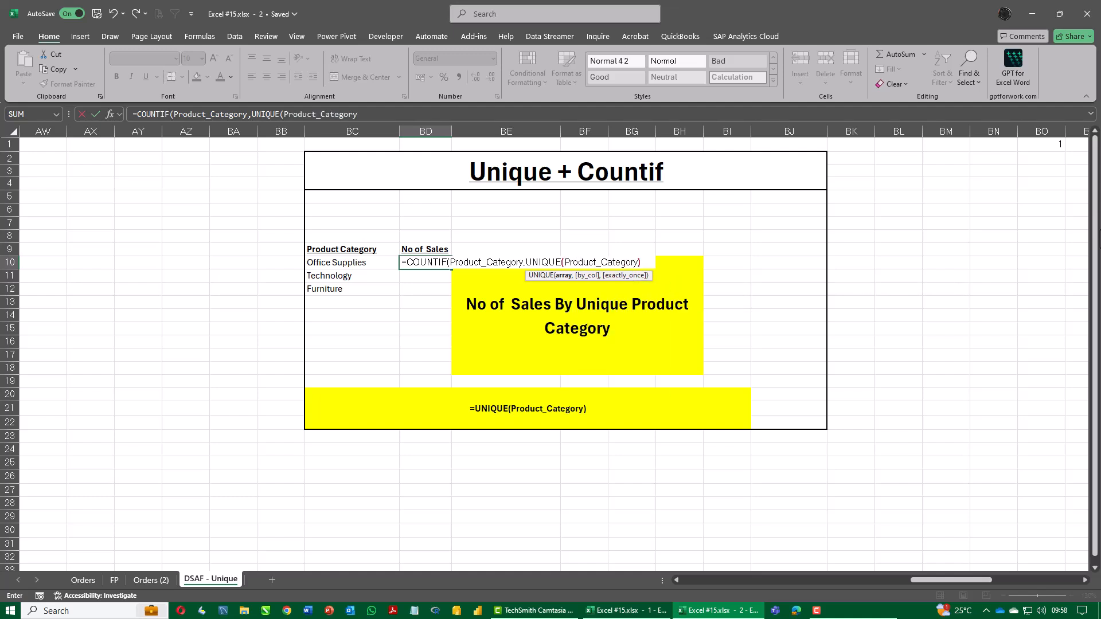
key("ctrl+Return")
key("Return")
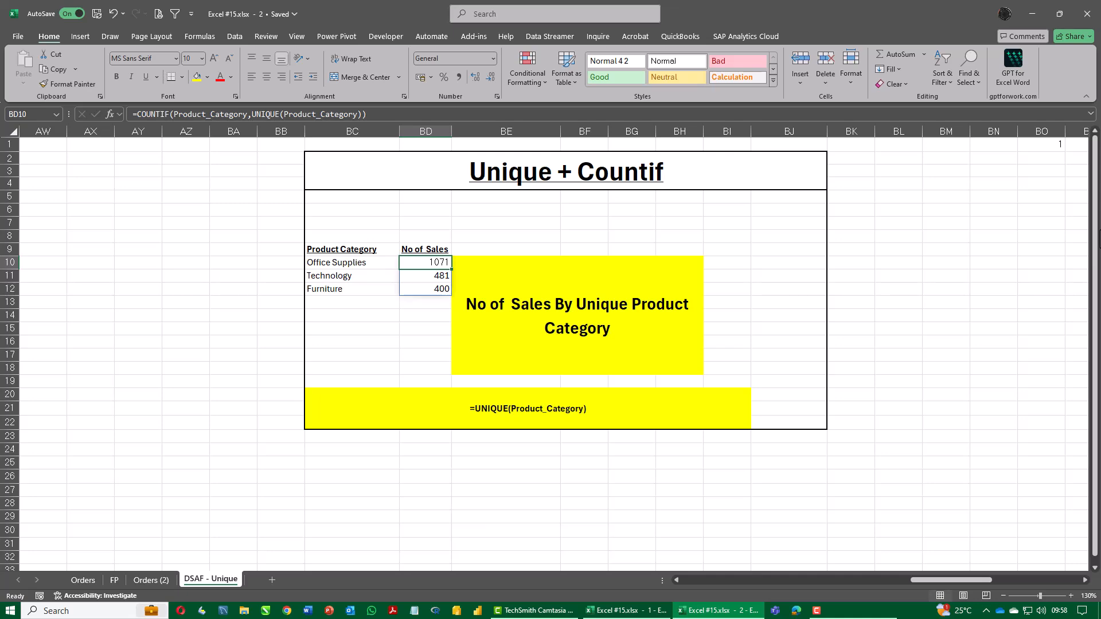
Check the No of Sales results against the Orders (2) count with the table filtered by Furniture, Technology and Office Supplies.
key("alt+Tab")
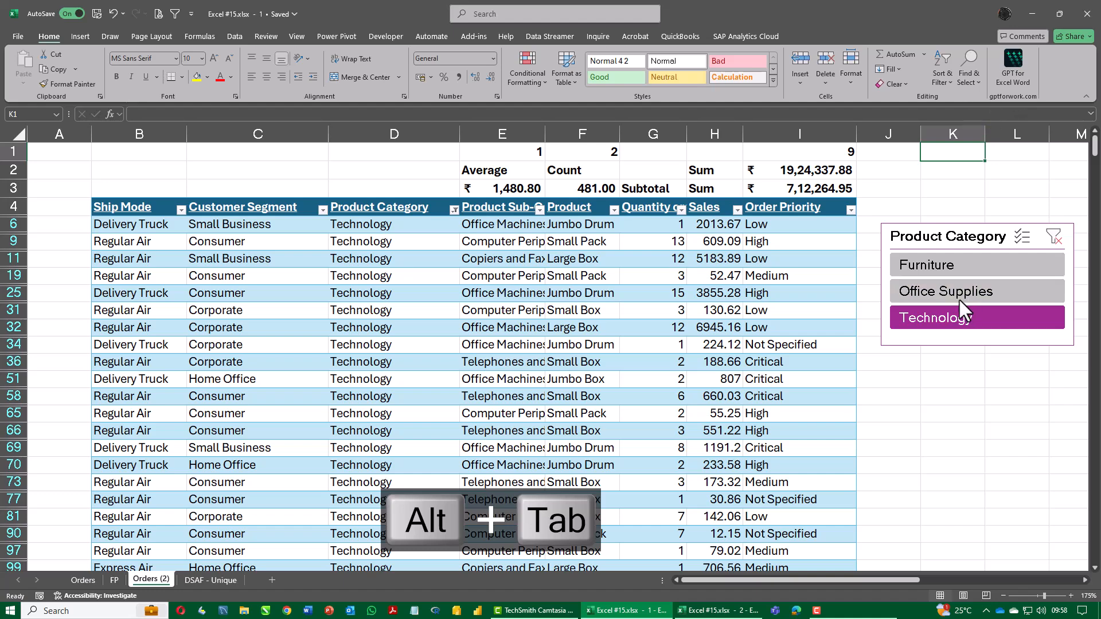
left_click(950, 267)
key("alt+Tab")
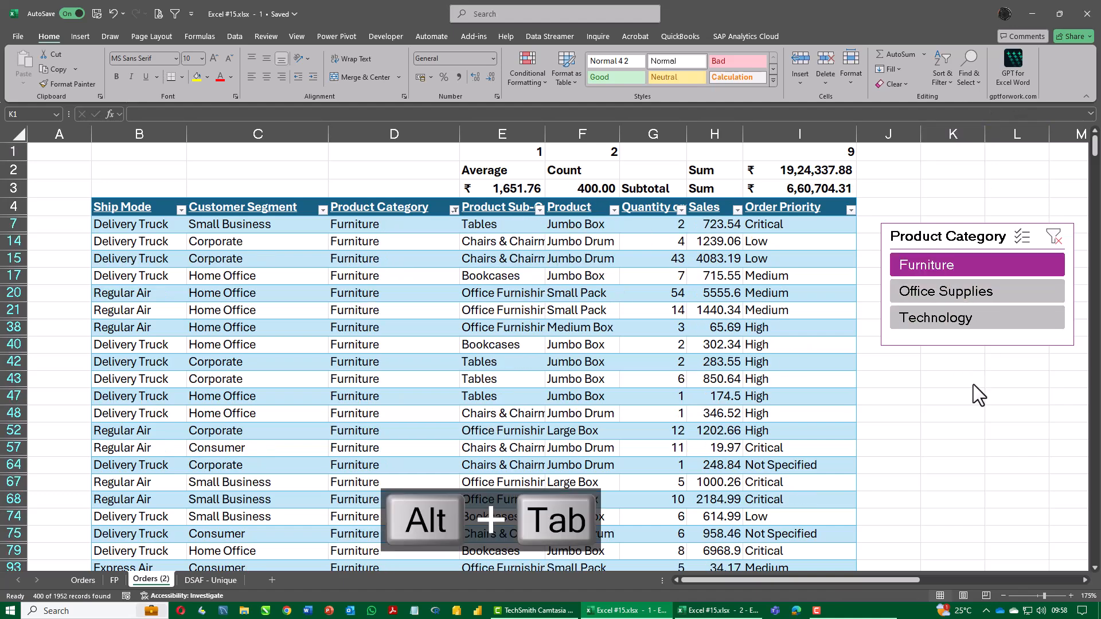
key("alt+Tab")
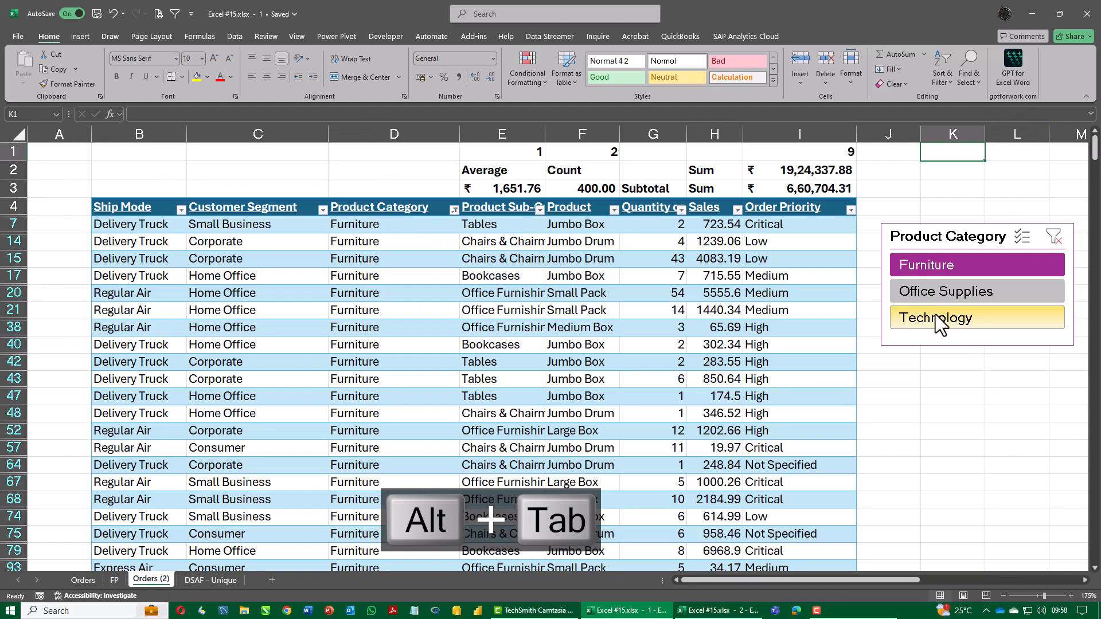
left_click(935, 316)
key("alt+Tab")
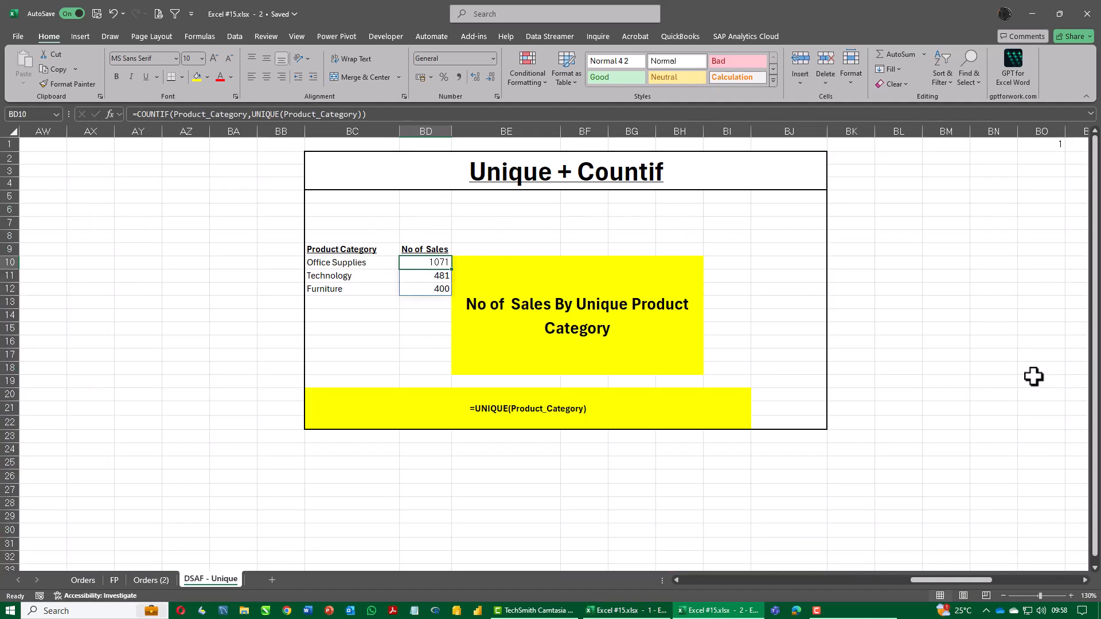
key("alt+Tab")
left_click(966, 293)
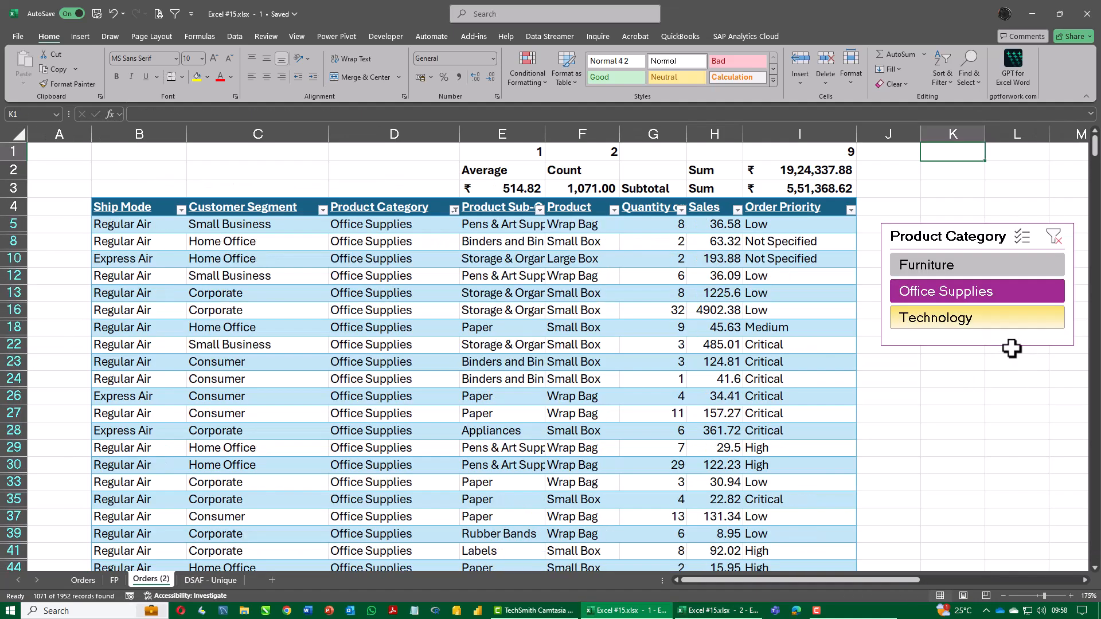
key("alt+Tab")
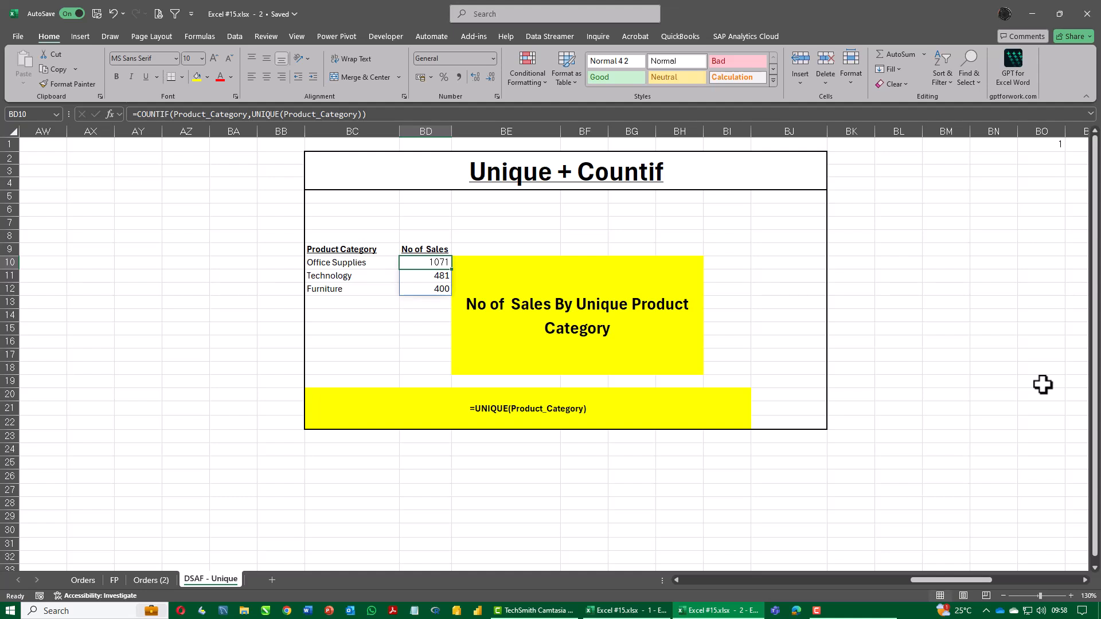
Enter =UNIQUE(Product_Category) in BW10, below the Product Category heading of the Unique + Averageif section.
left_click(1041, 144)
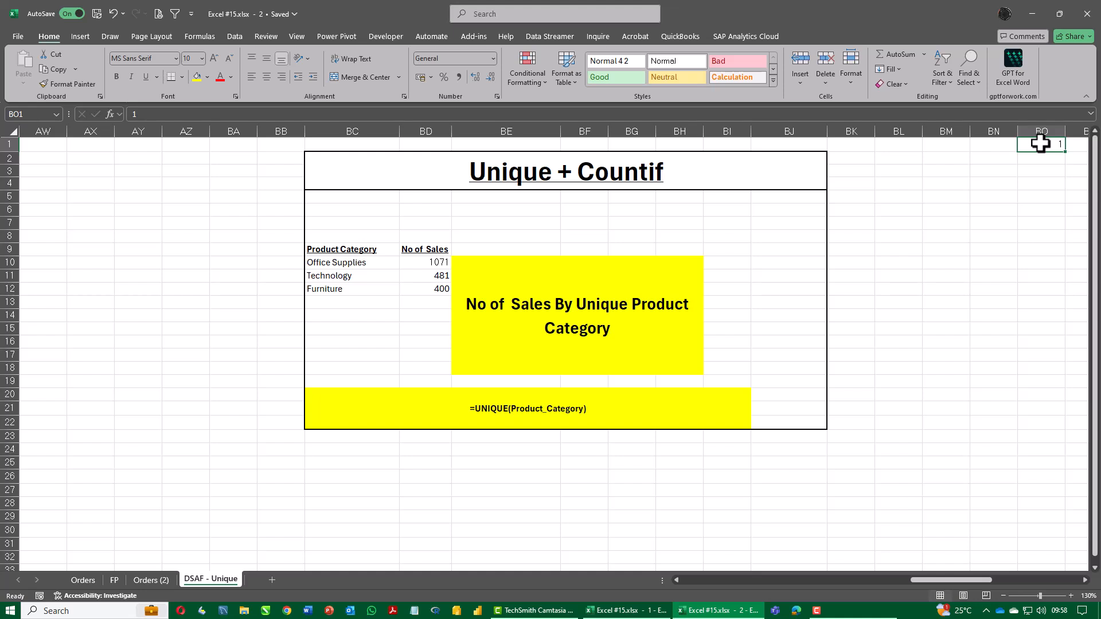
key("ctrl+Right")
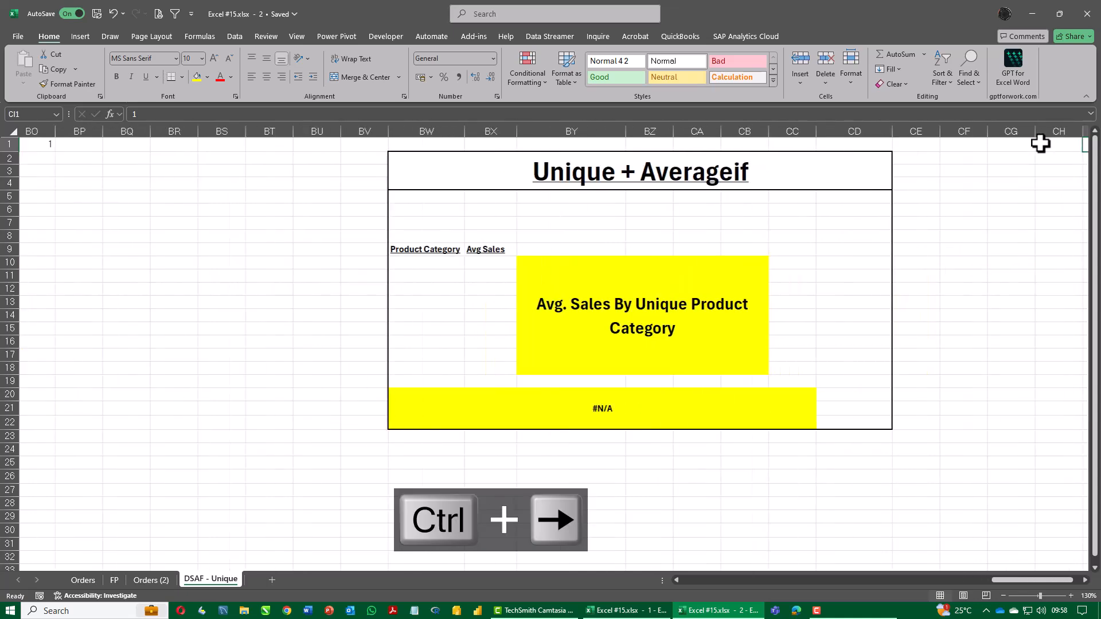
left_click(356, 266)
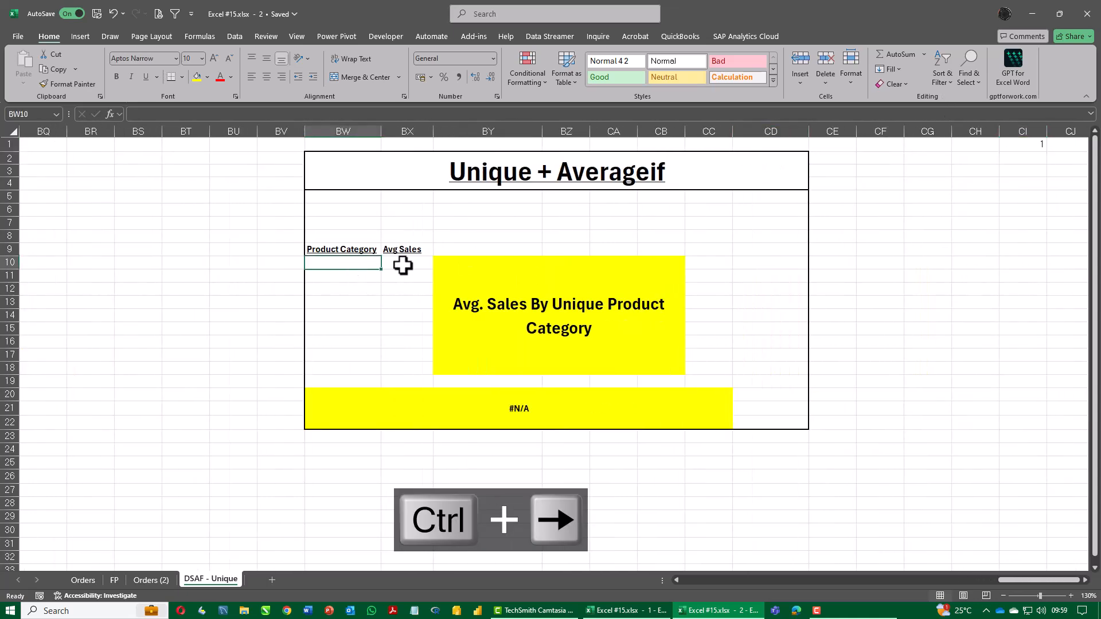
type("=")
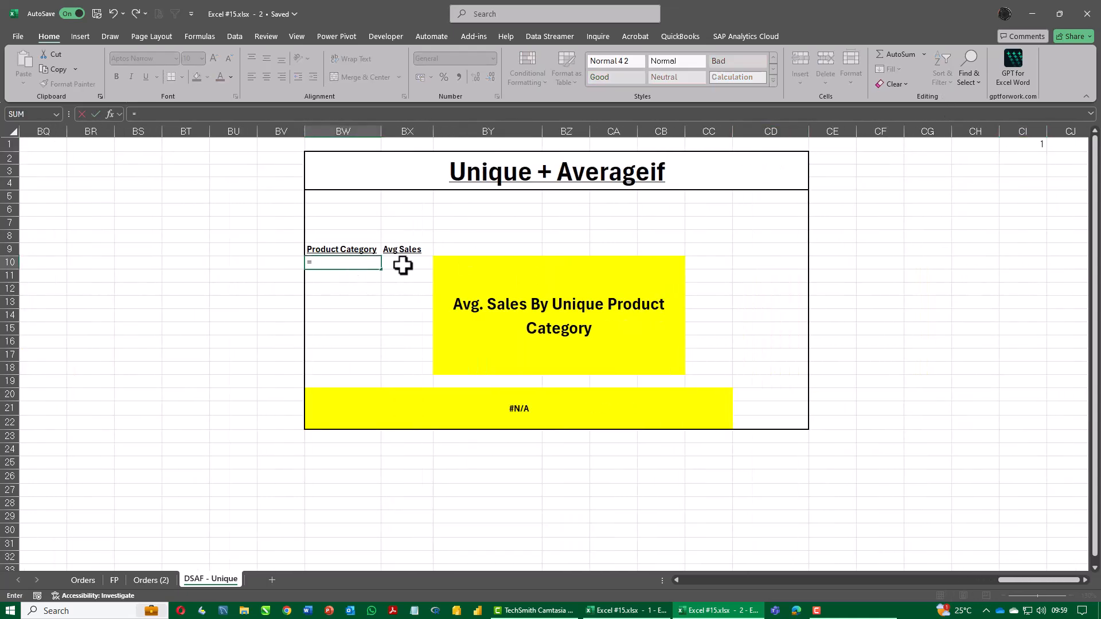
type("uni")
key("Down")
key("Down")
key("Tab")
type("pr")
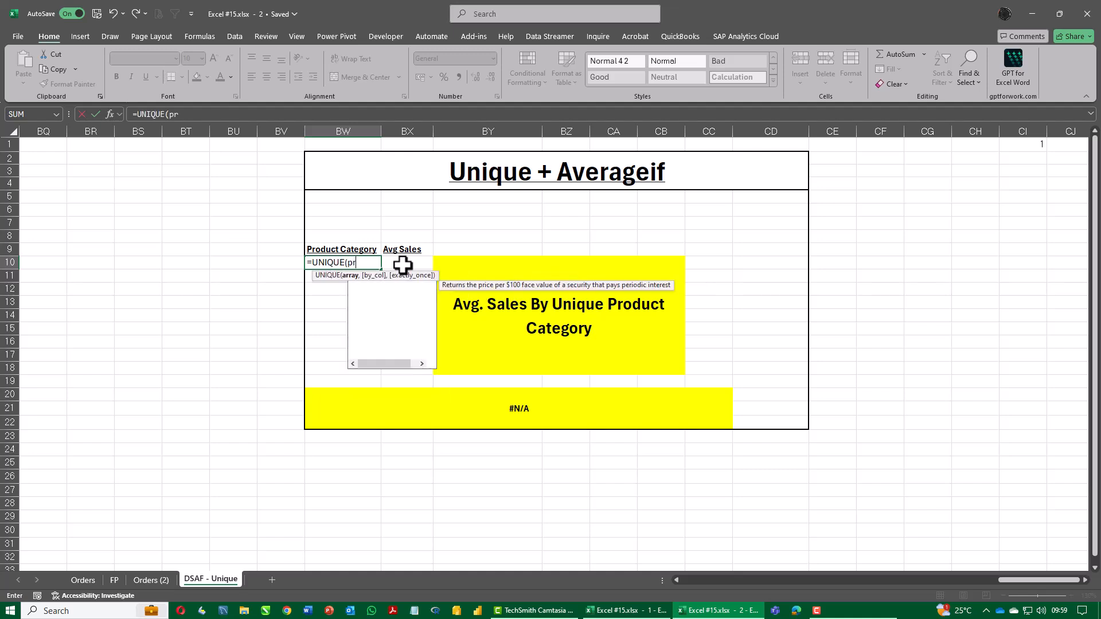
key("Down")
key("Down")
key("Down")
key("Tab")
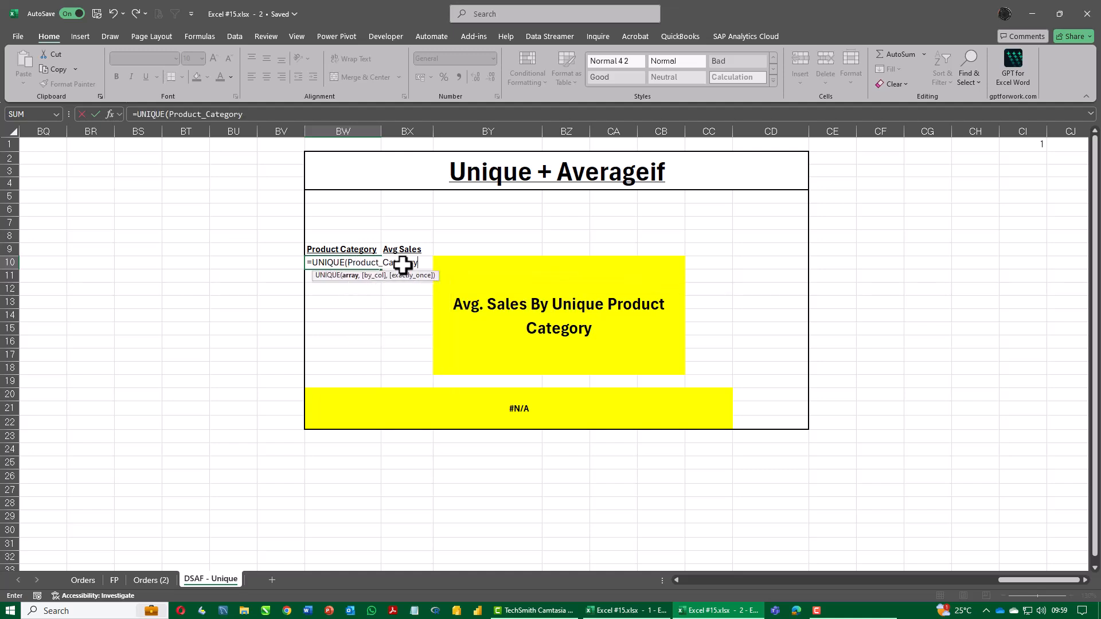
type(")")
key("ctrl+Return")
Begin an AVERAGEIF formula in BX10 under Avg Sales, using Product_Category as the range.
left_click(402, 265)
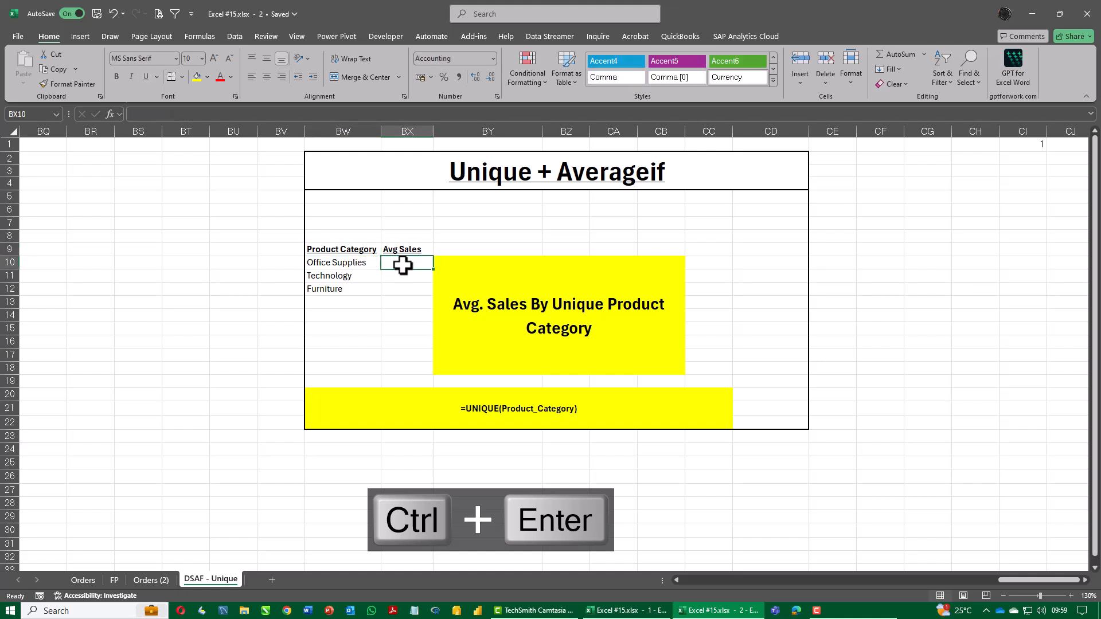
type("=aver")
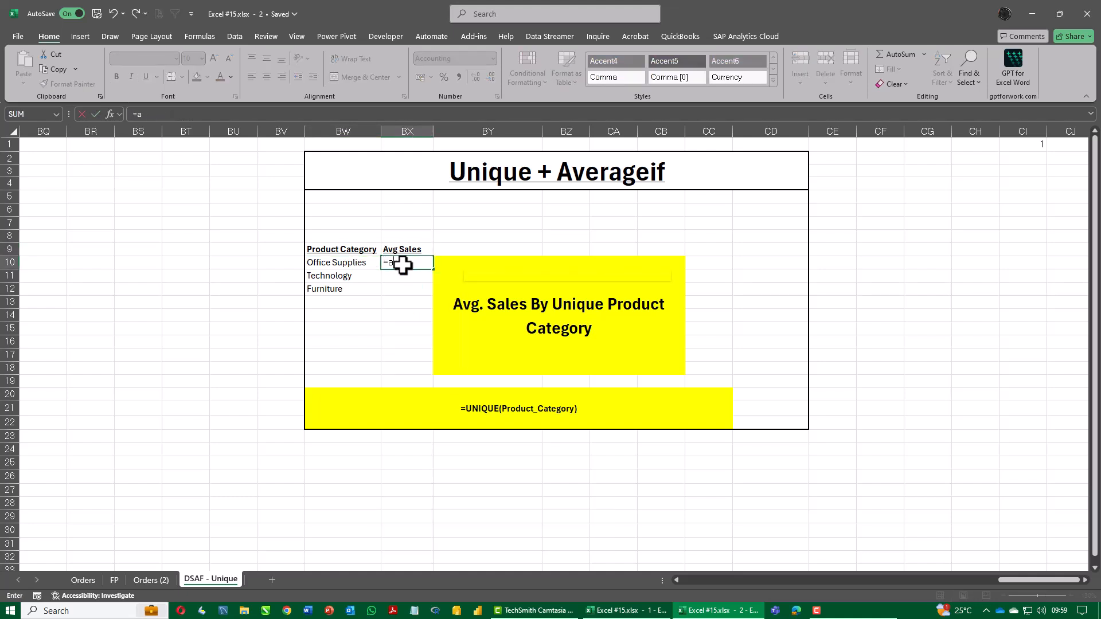
key("Down")
key("Down")
key("Tab")
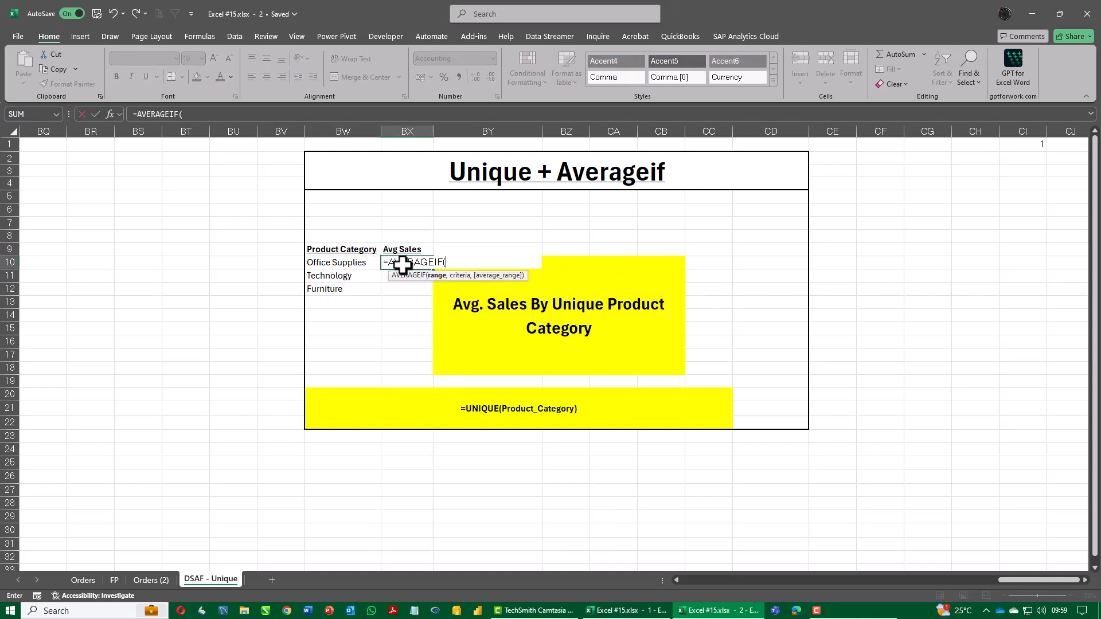
type("pro")
key("Down")
key("Down")
key("Down")
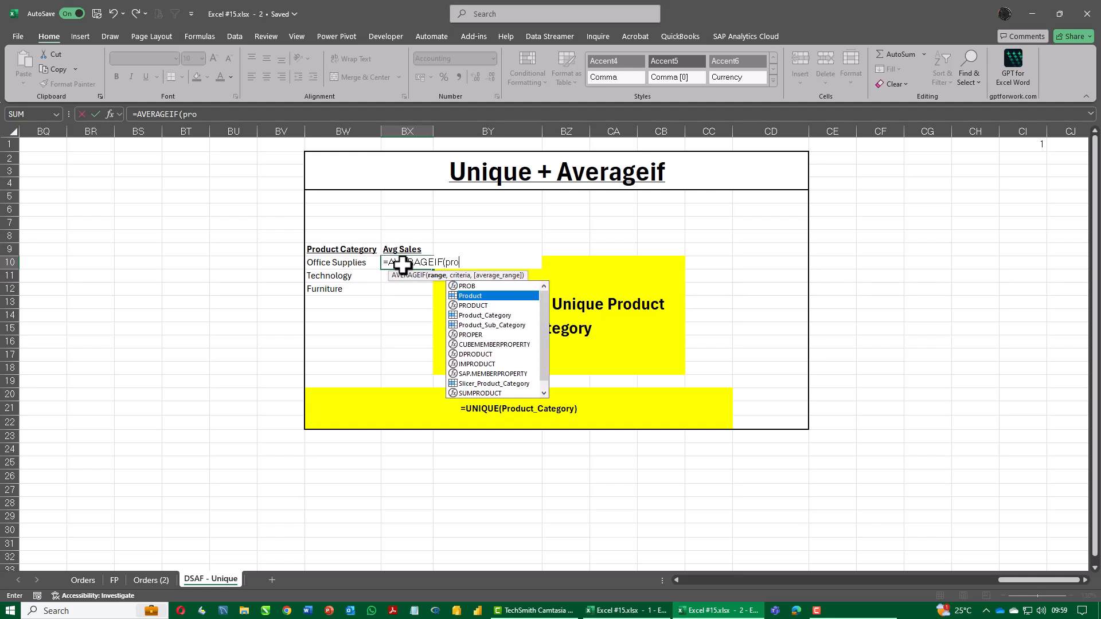
key("Tab")
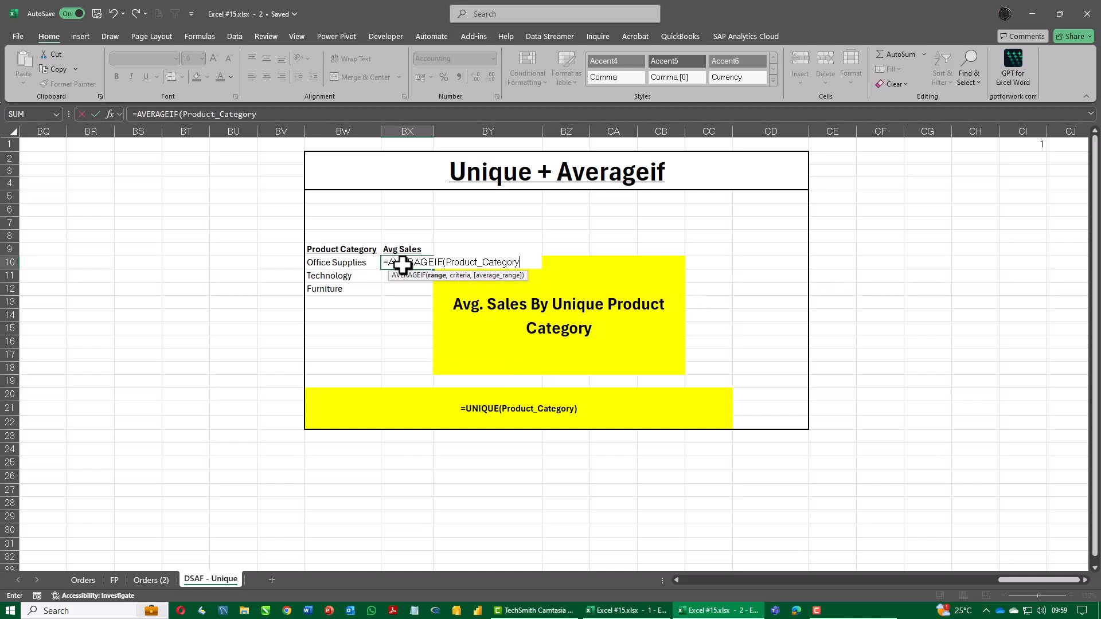
Complete the AVERAGEIF in BX10 with UNIQUE(Product_Category) as the criteria and Sales as the average range, and enter it.
type(",un")
key("Down")
key("Down")
key("Tab")
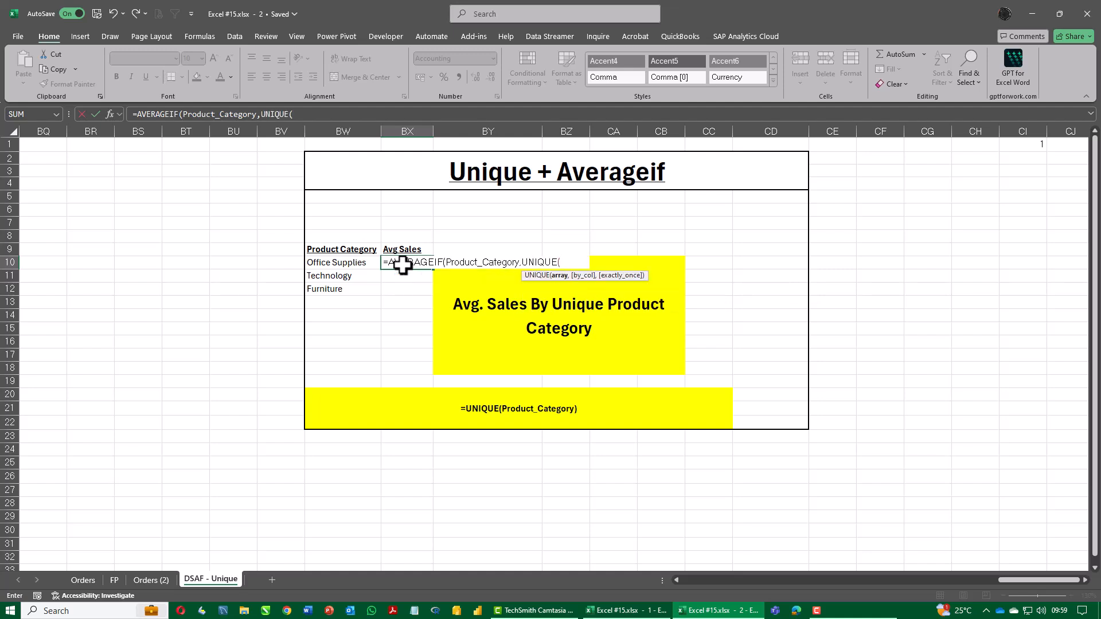
type("pro")
key("Down")
key("Down")
key("Down")
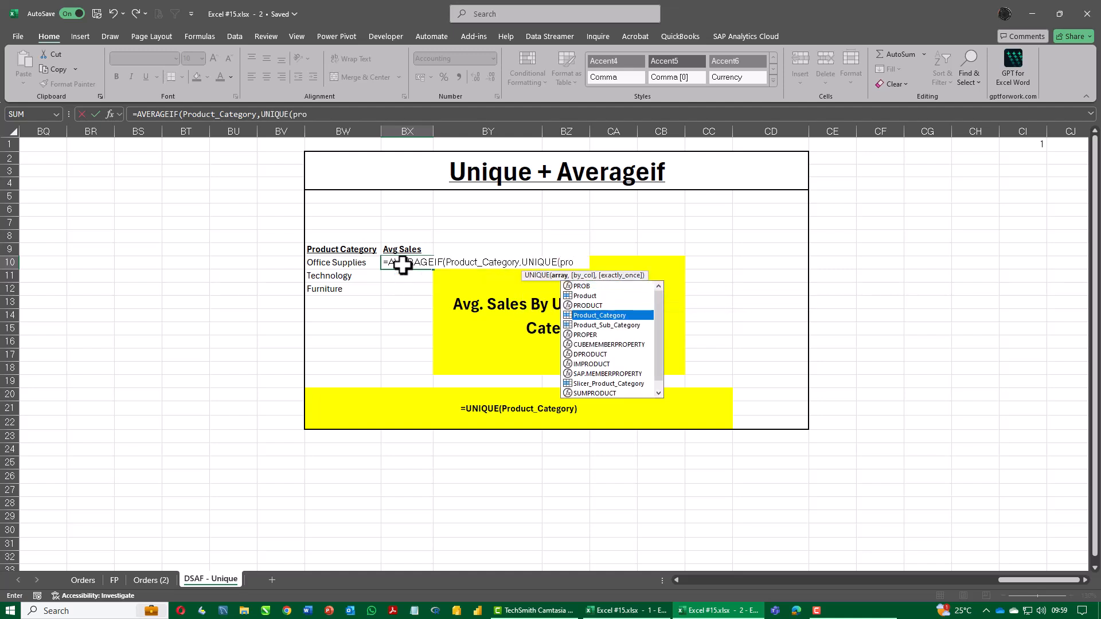
key("Tab")
type("),")
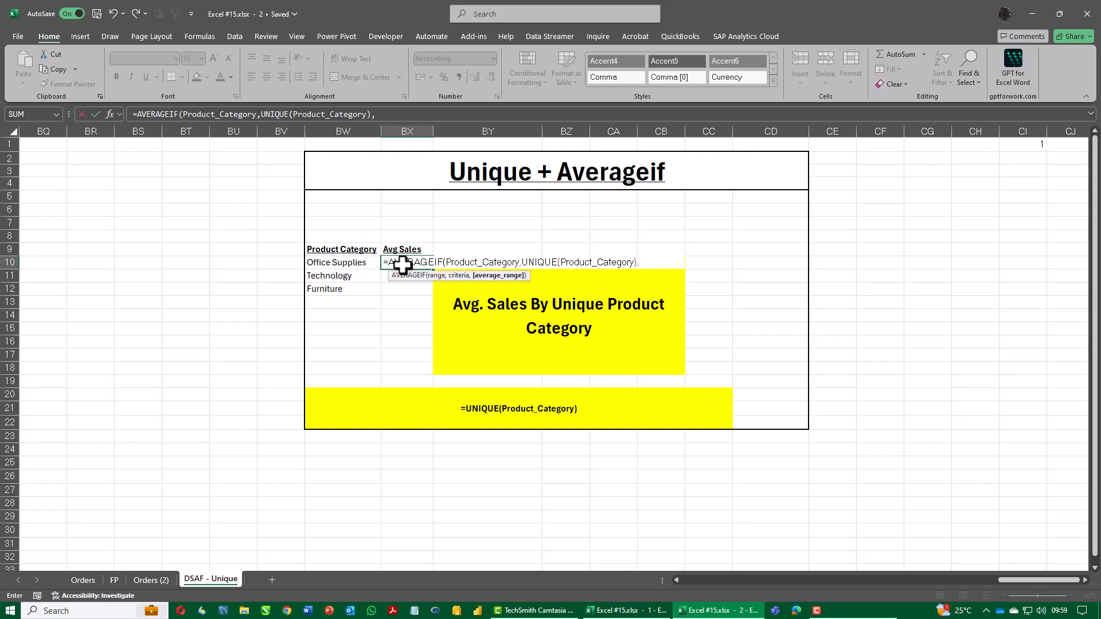
type("Sales)")
key("ctrl+Return")
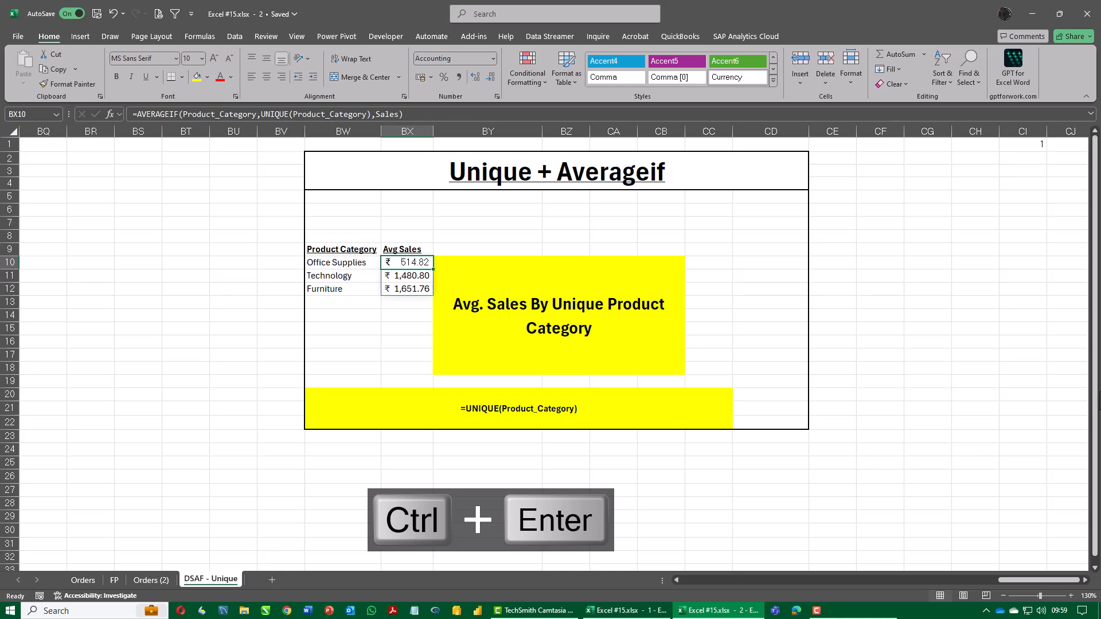
Check the Avg Sales results against the Orders (2) average with the table filtered by Furniture, Office Supplies and Technology.
key("alt+Tab")
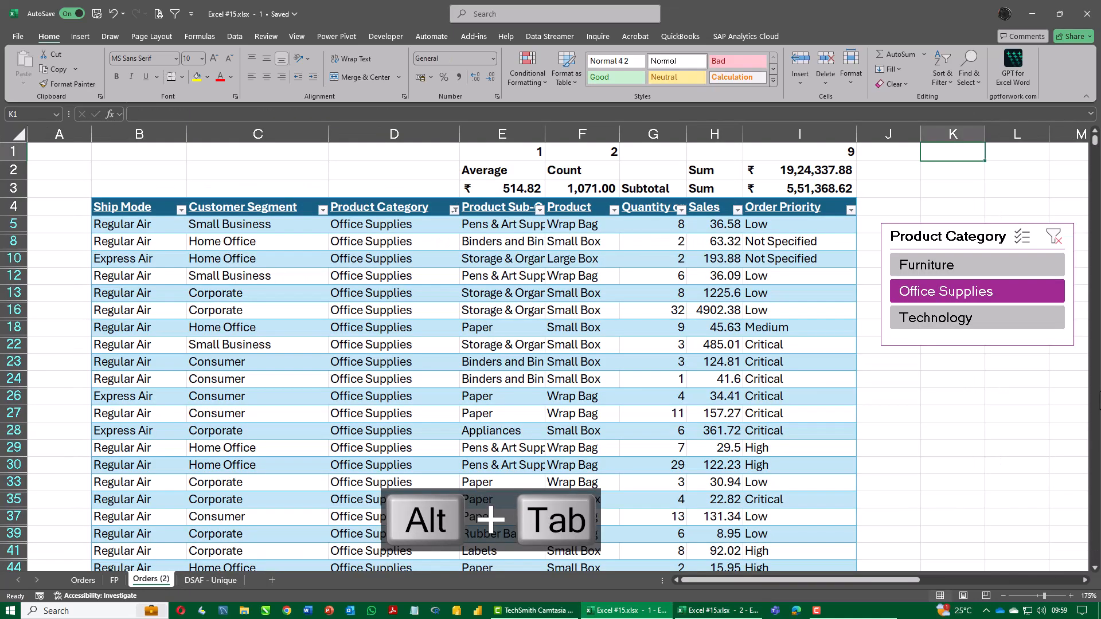
left_click(976, 272)
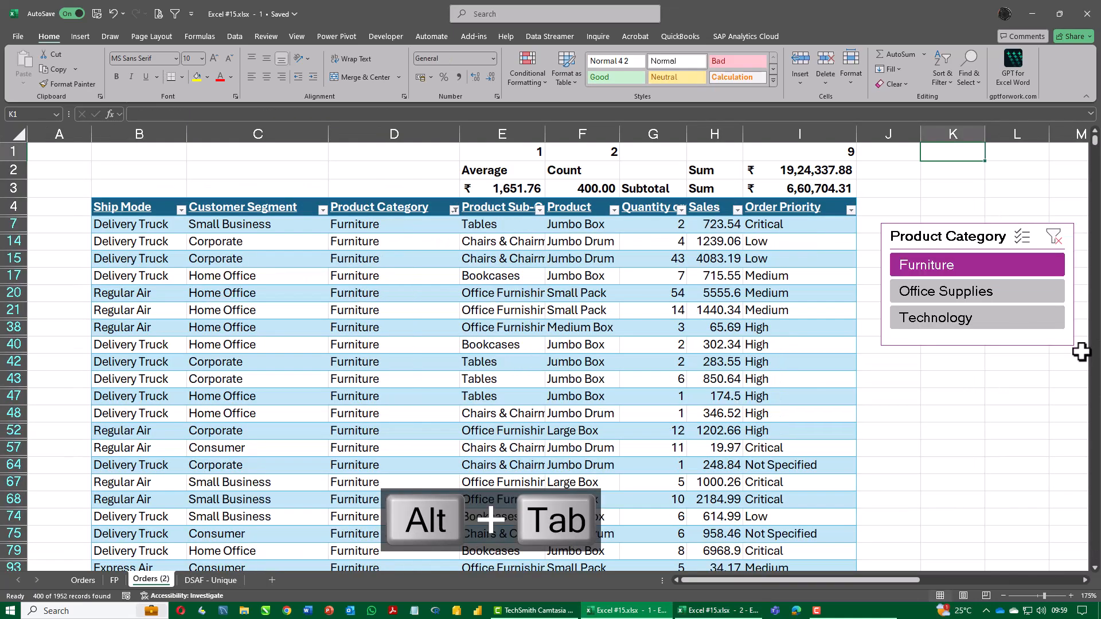
key("alt+Tab")
key("alt+Tab")
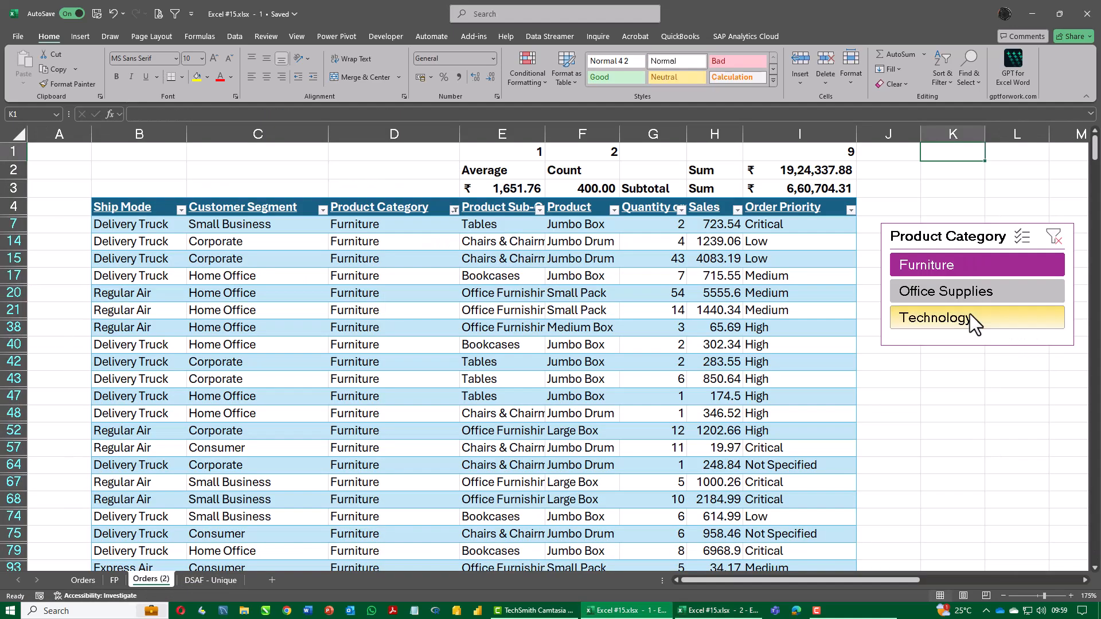
left_click(945, 288)
key("alt+Tab")
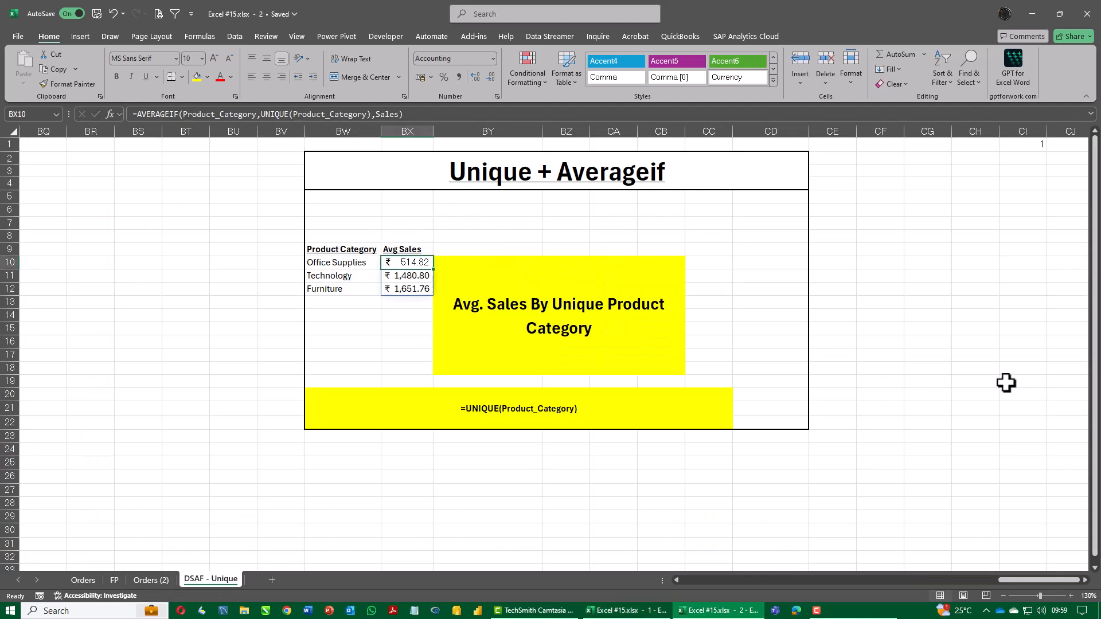
key("alt+Tab")
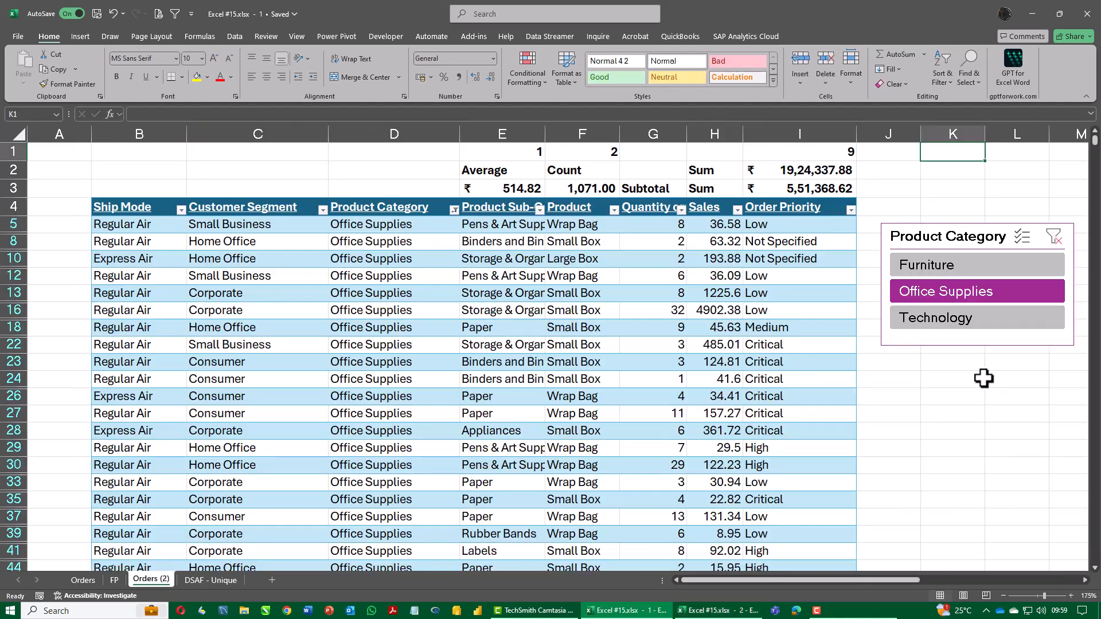
left_click(953, 321)
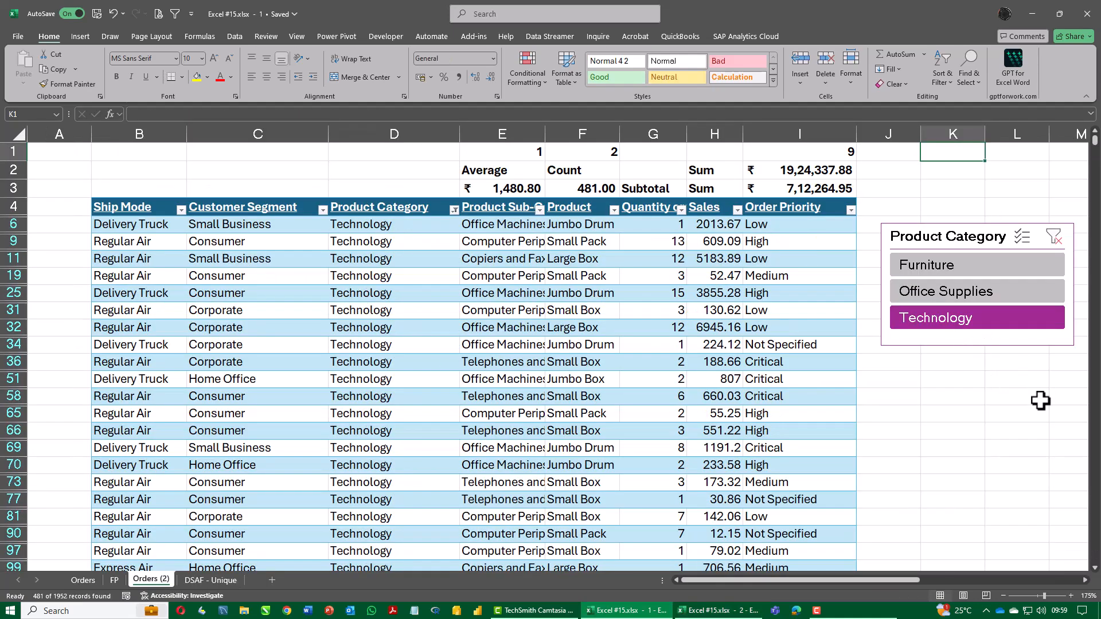
key("alt+Tab")
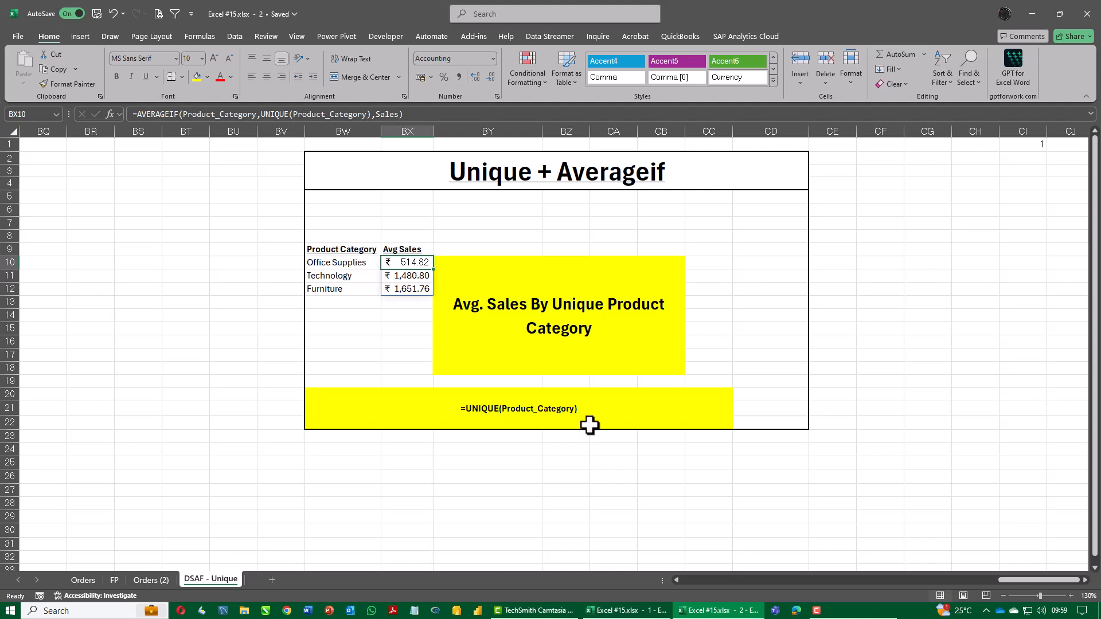
Replace the formula display in the yellow box below the Unique + Averageif table with FORMULATEXT of the Avg Sales formula in BX10.
left_click(564, 414)
key("F2")
type("=form")
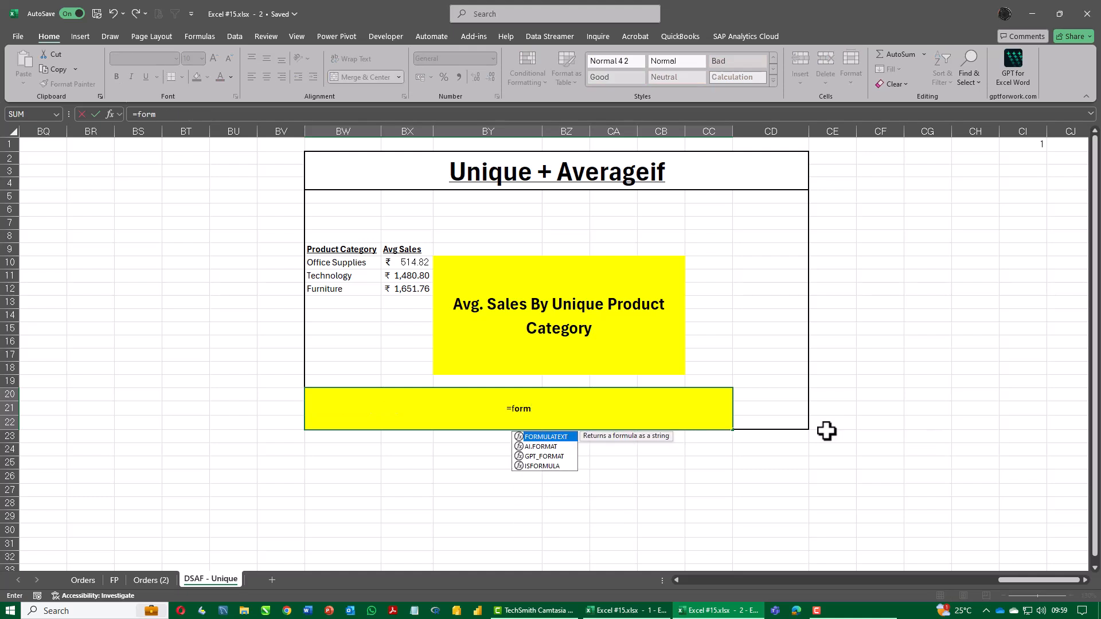
key("Tab")
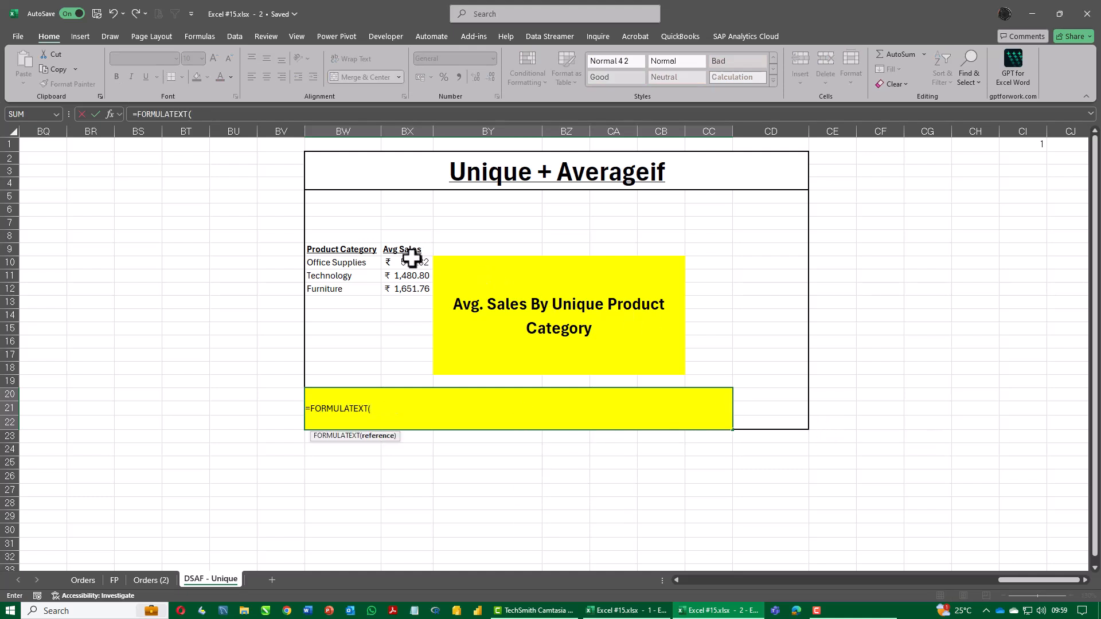
left_click(419, 262)
key("Return")
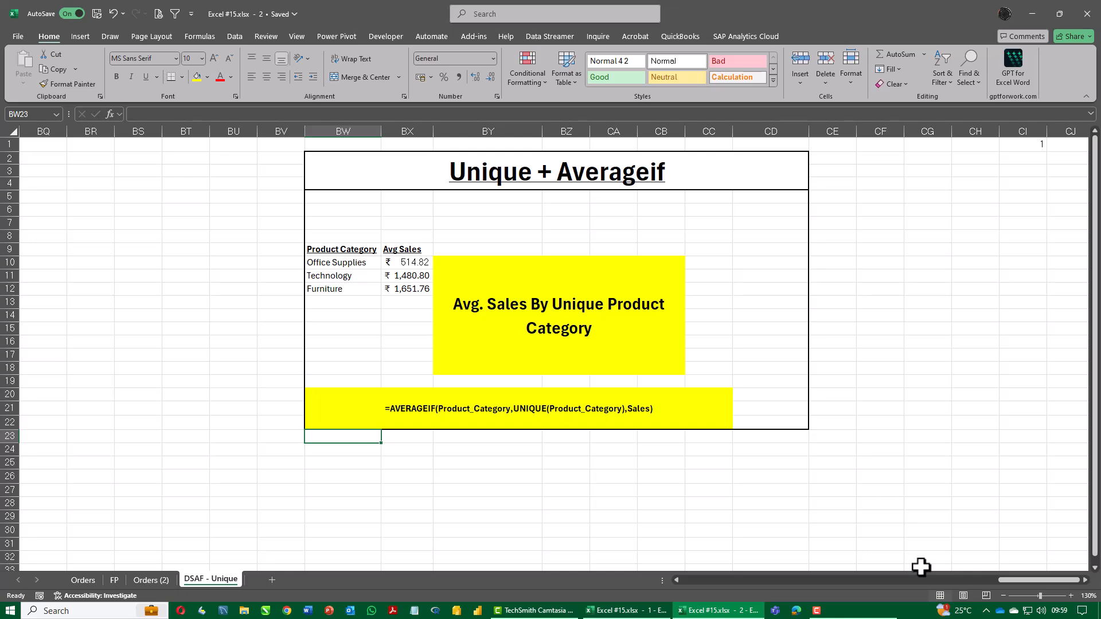
Change the FORMULATEXT reference in BC20 of the Unique + Countif section to the No of Sales formula in BD10.
left_click(1044, 145)
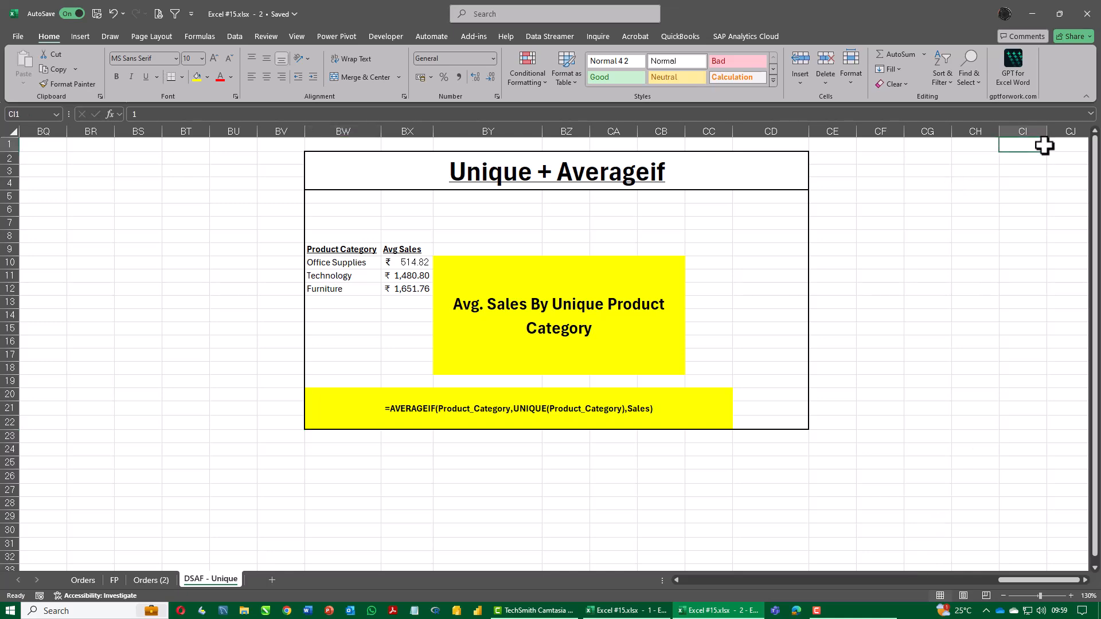
key("ctrl+Left")
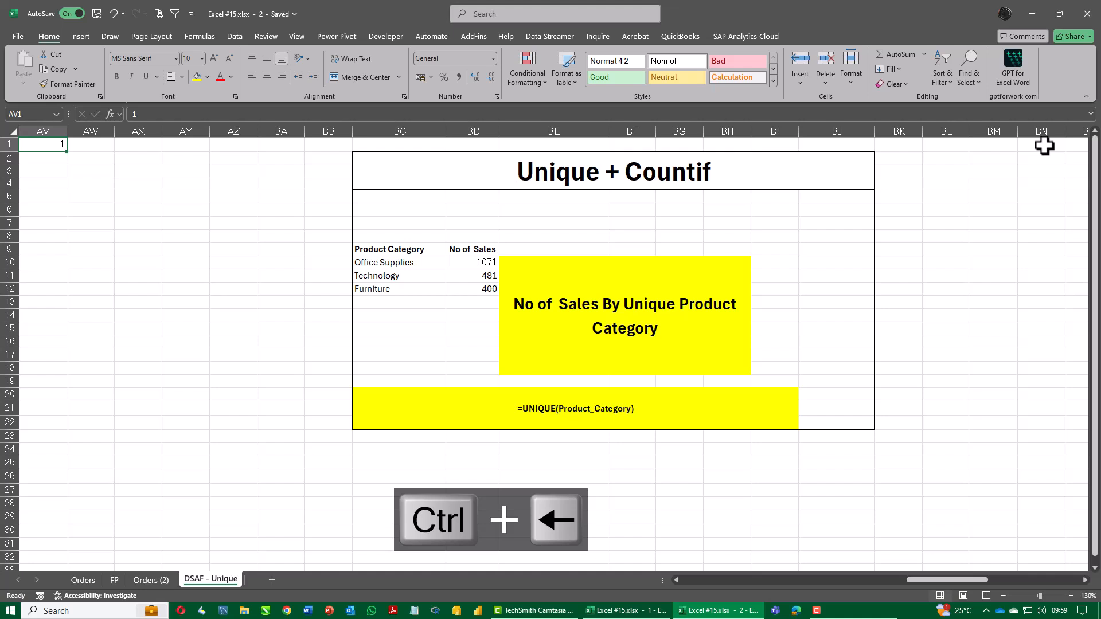
left_click(585, 418)
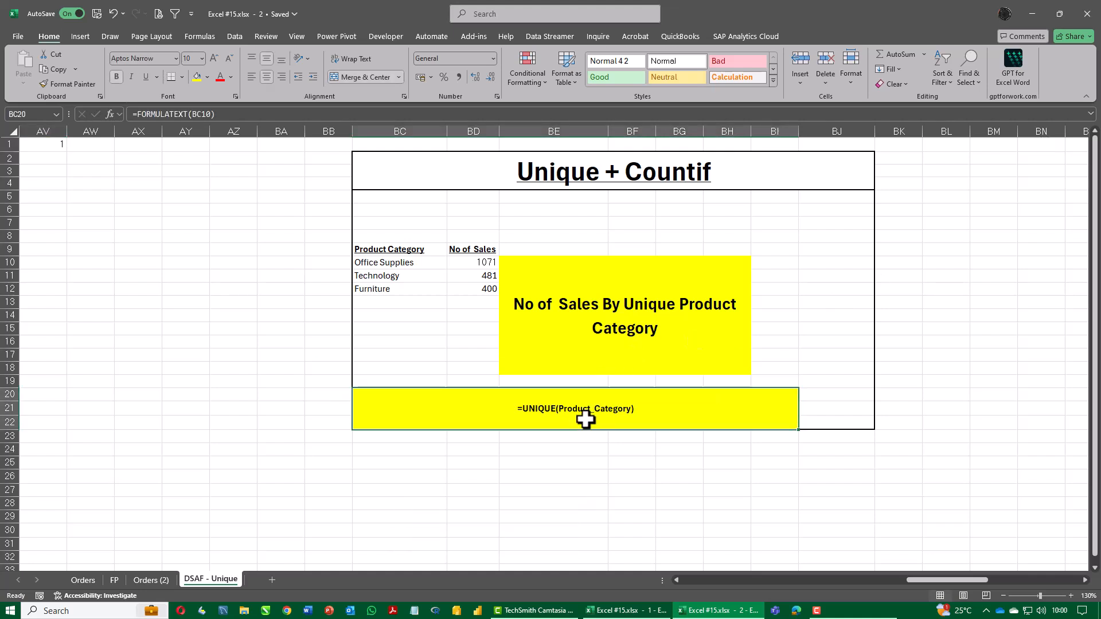
key("F2")
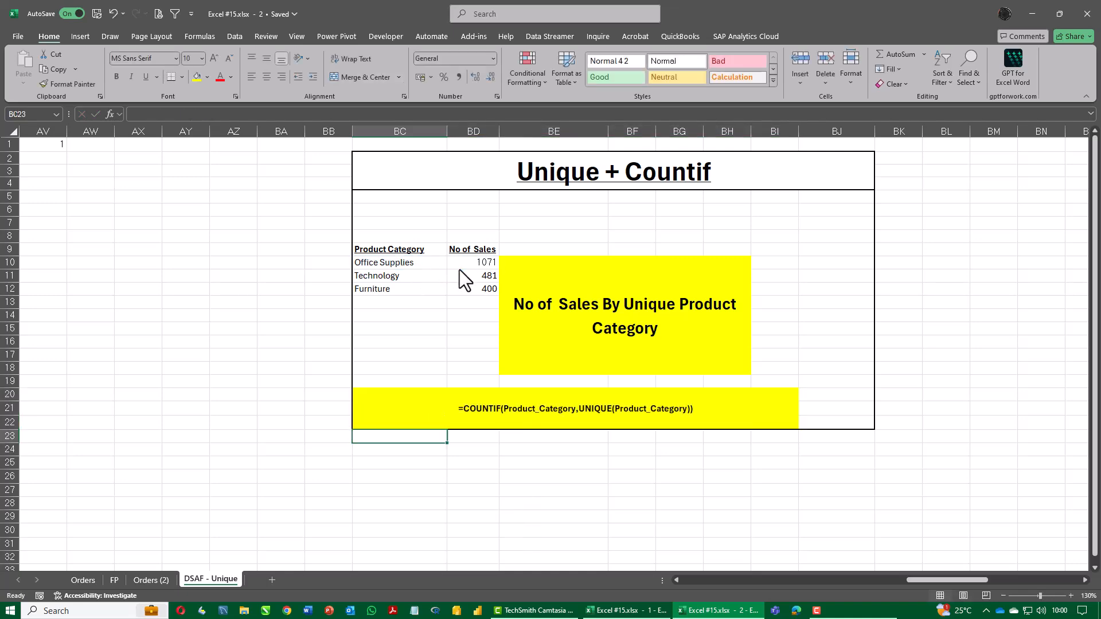
key("Return")
Review the SUMIF formula text in AJ20 and the UNIQUE formula in AJ10 of the Unique + Sumif section, and return to the FP sheet.
left_click(948, 148)
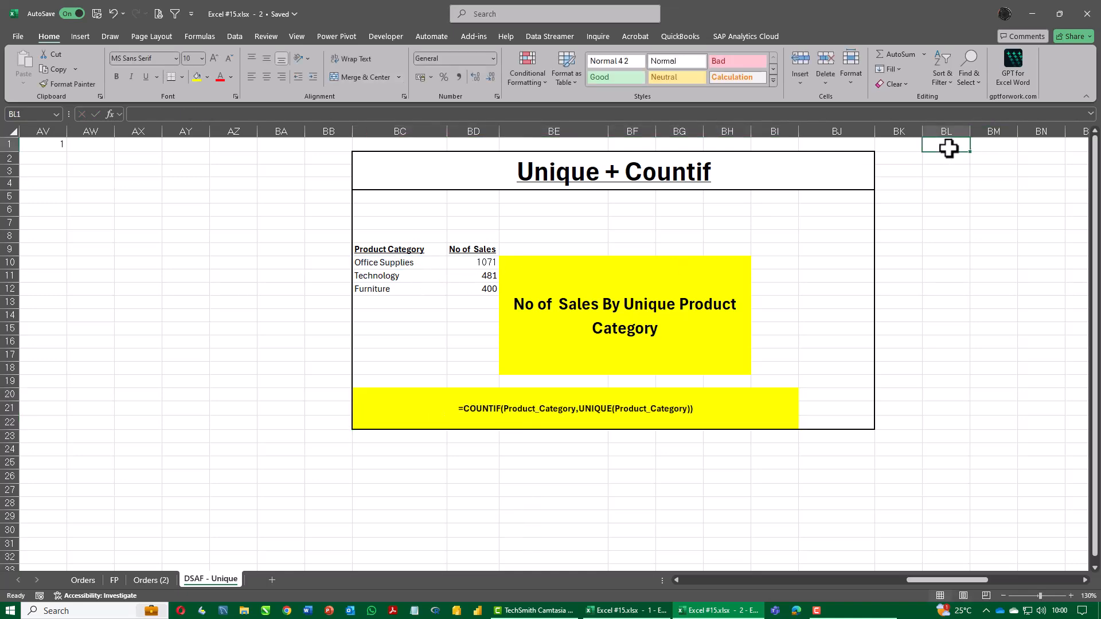
key("ctrl+Left")
key("ctrl+Left")
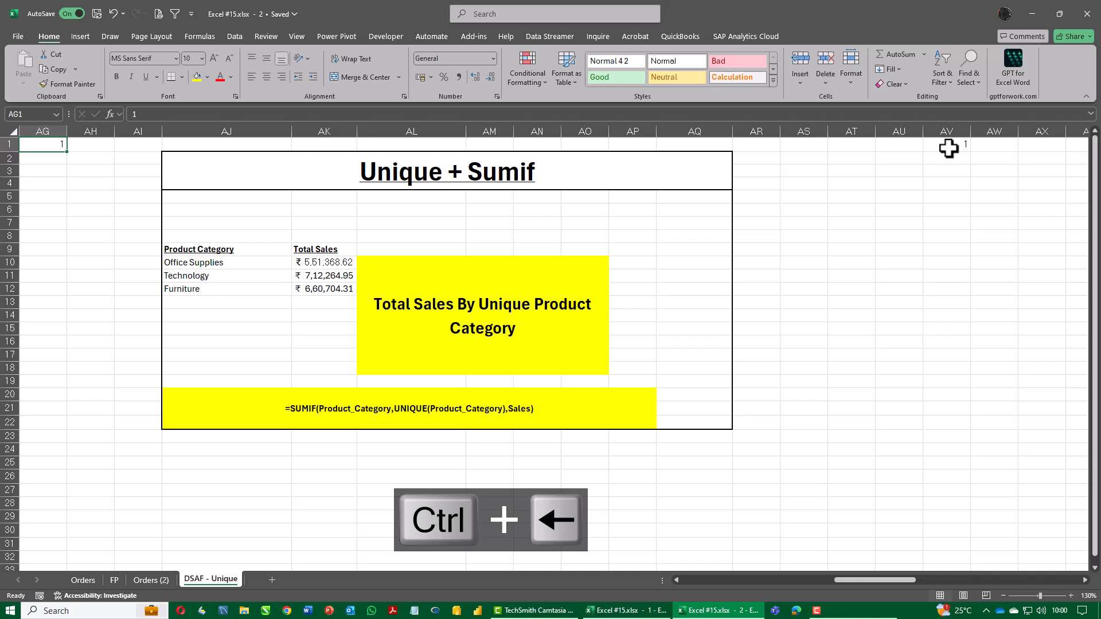
left_click(536, 418)
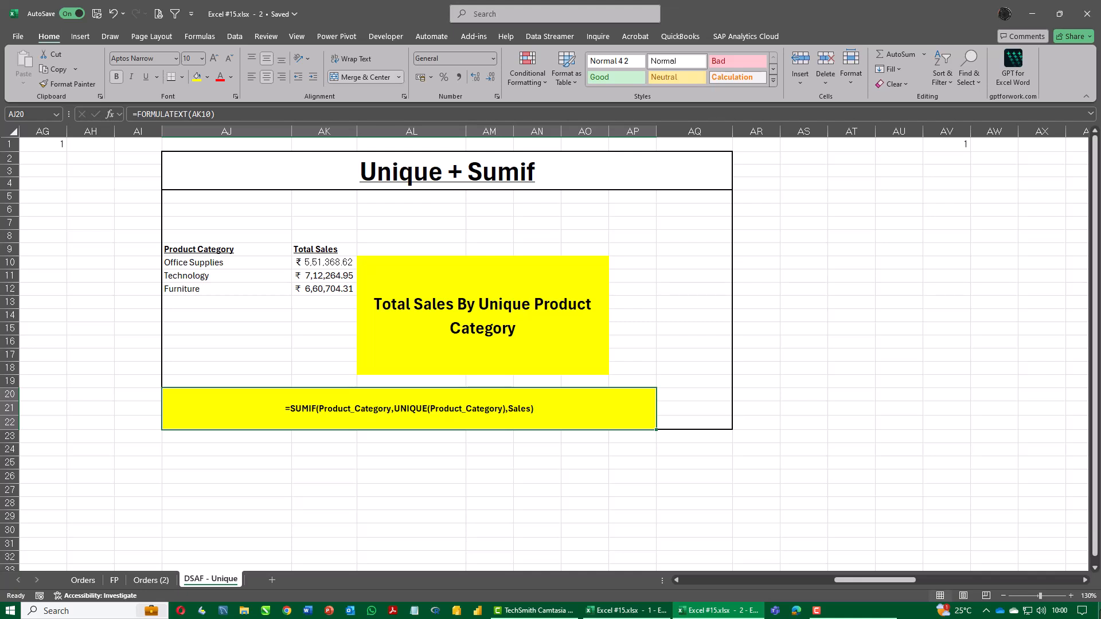
left_click(216, 266)
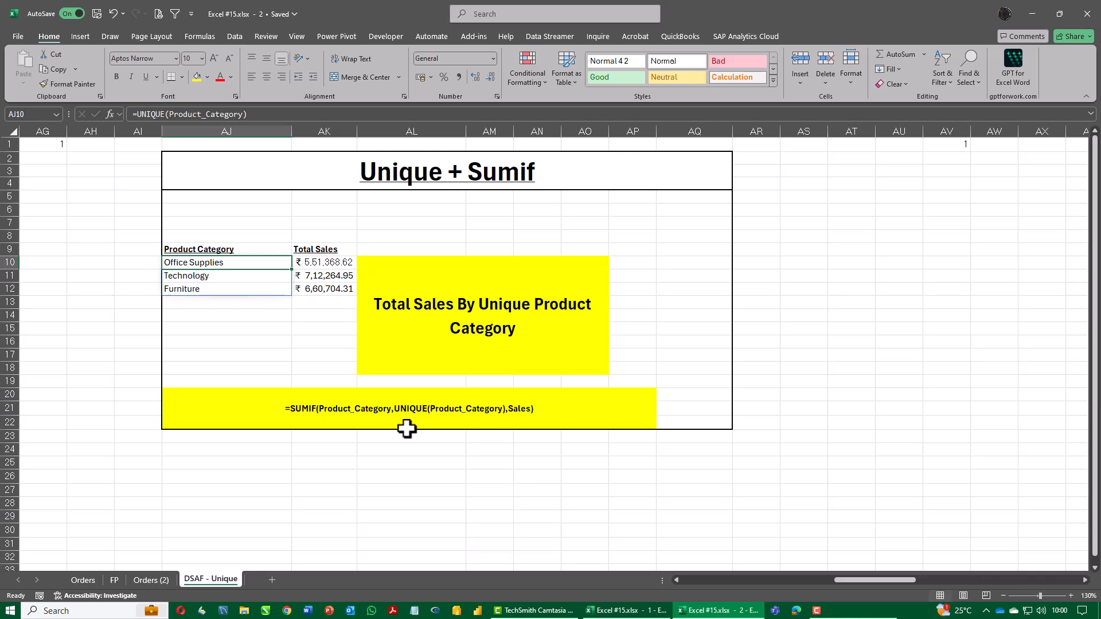
left_click(115, 580)
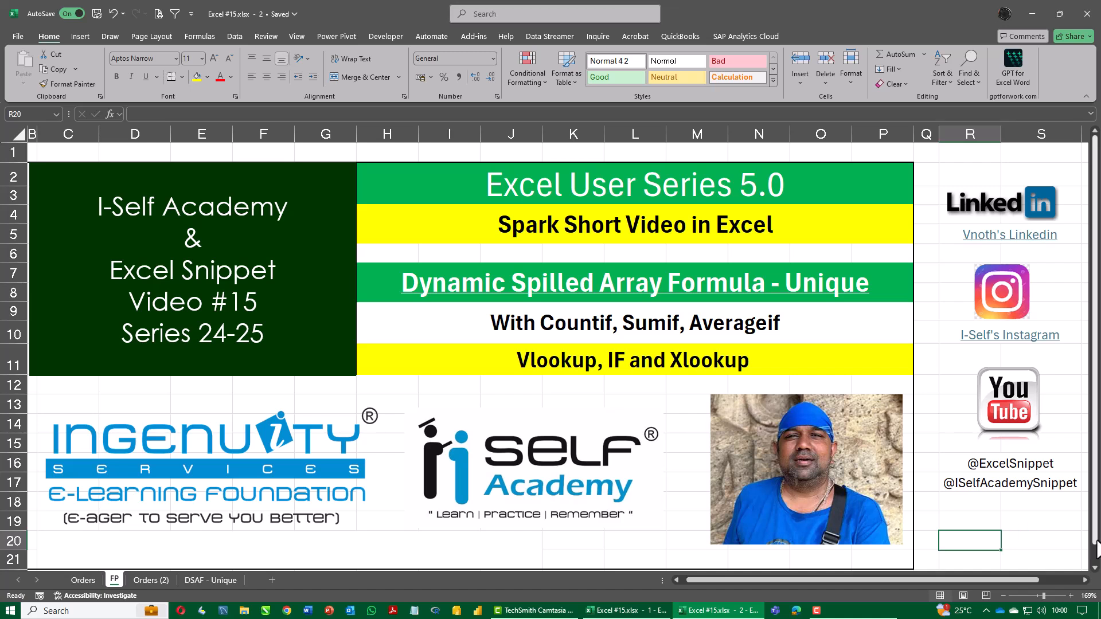